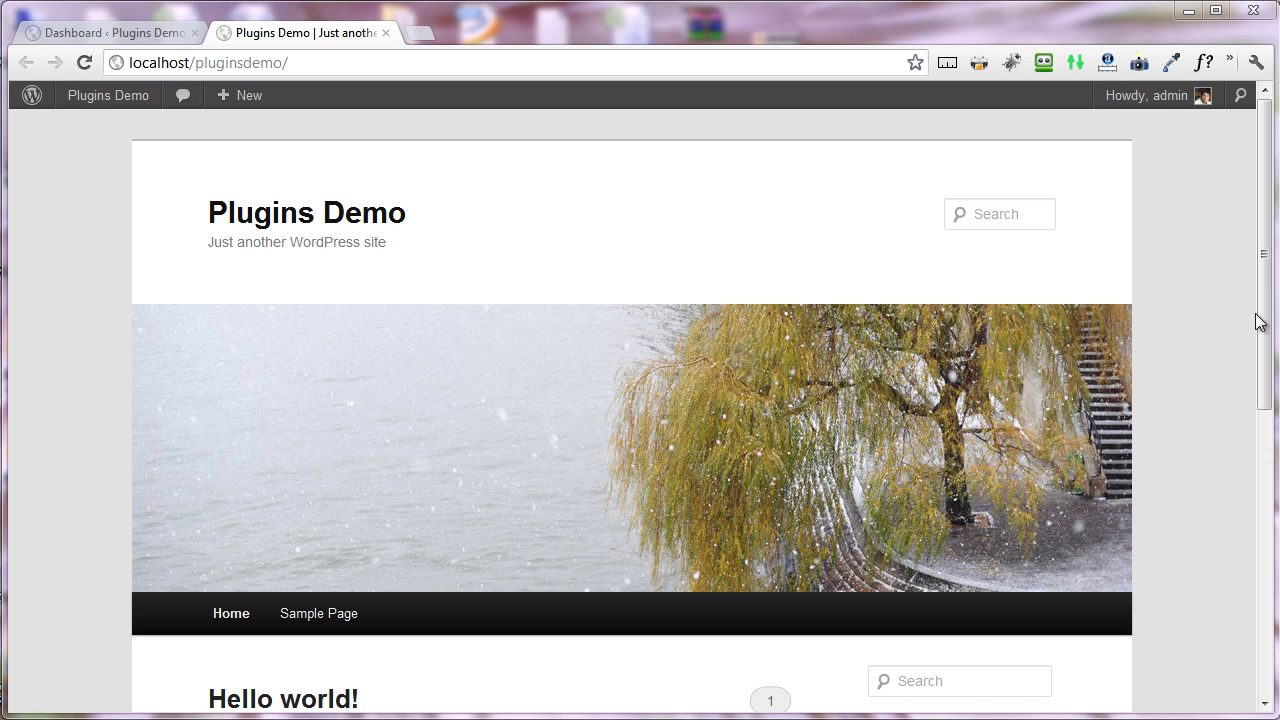
Open the page for uploading a new plugin from the WordPress admin dashboard
{"action": "left_click_drag", "start_coordinate": [1266, 264], "coordinate": [240, 172]}
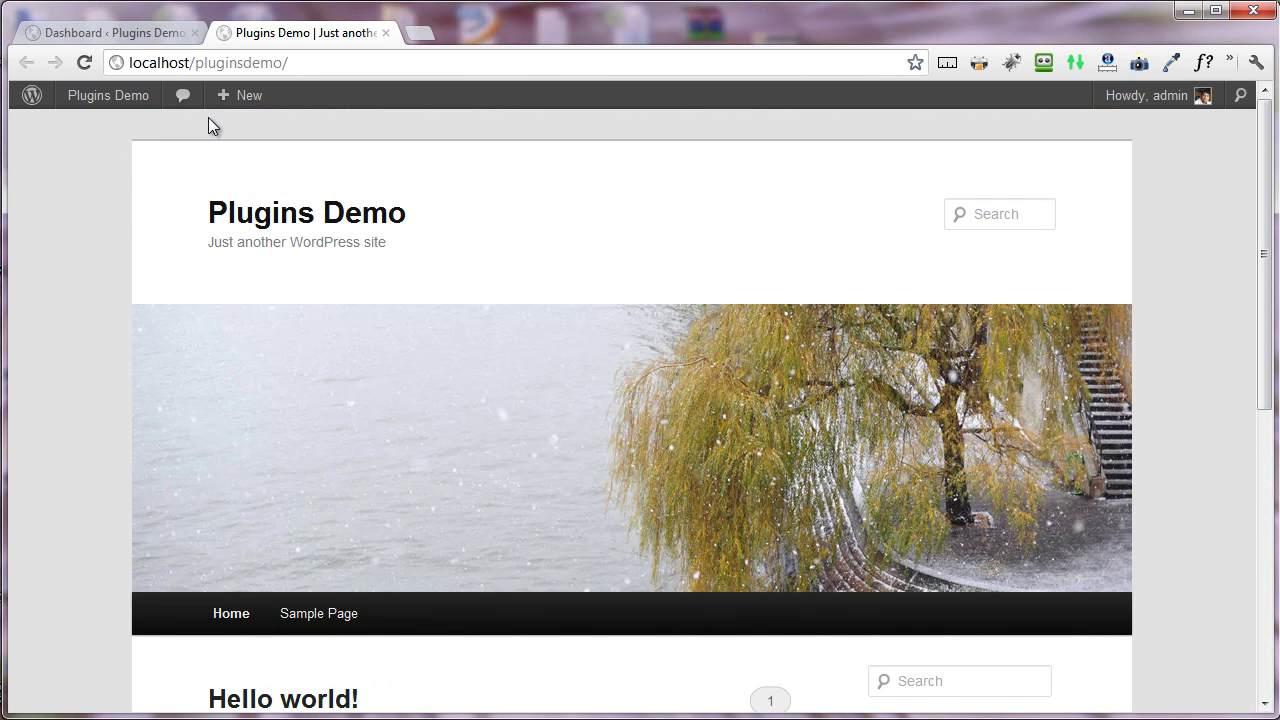
{"action": "left_click", "coordinate": [146, 33]}
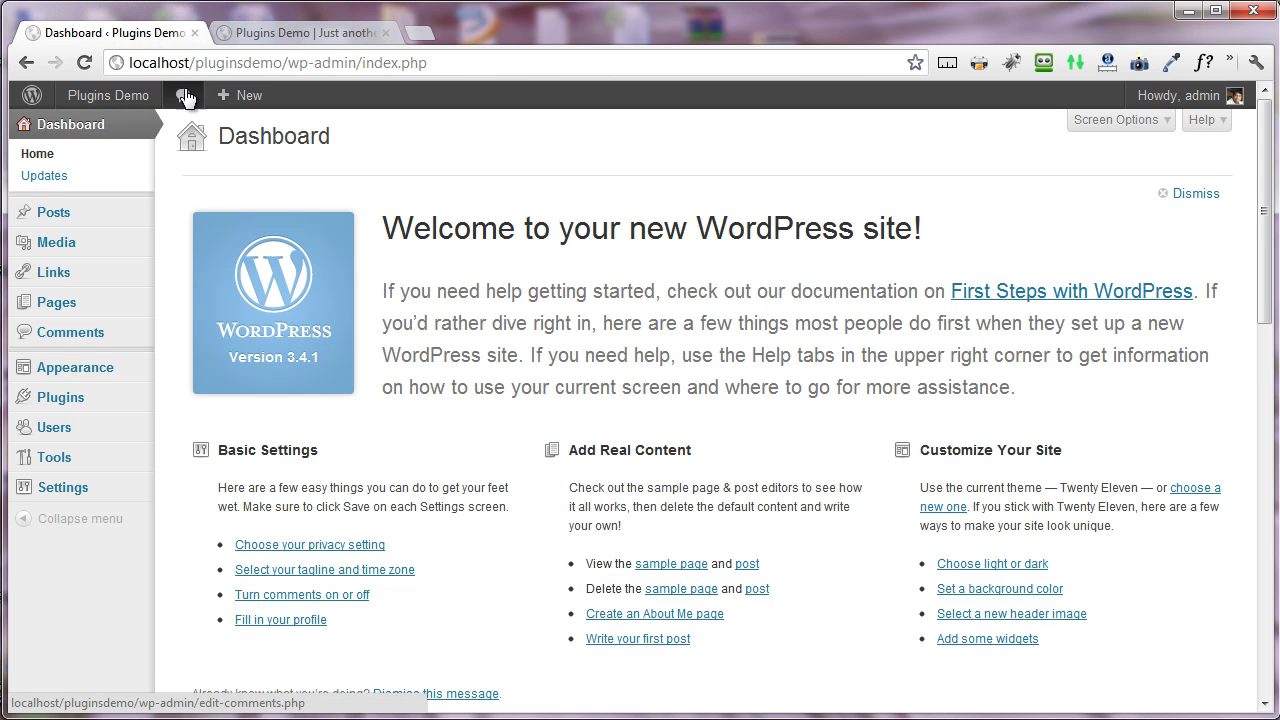
{"action": "mouse_move", "coordinate": [94, 397]}
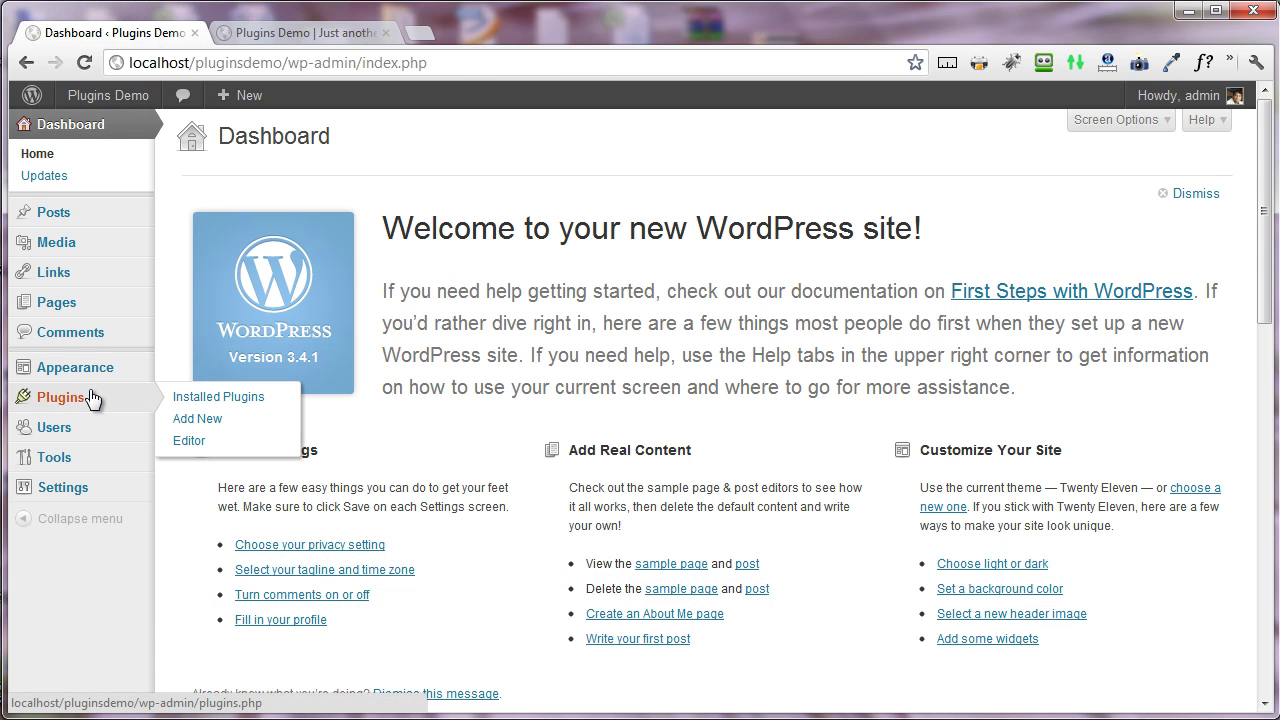
{"action": "left_click", "coordinate": [198, 400]}
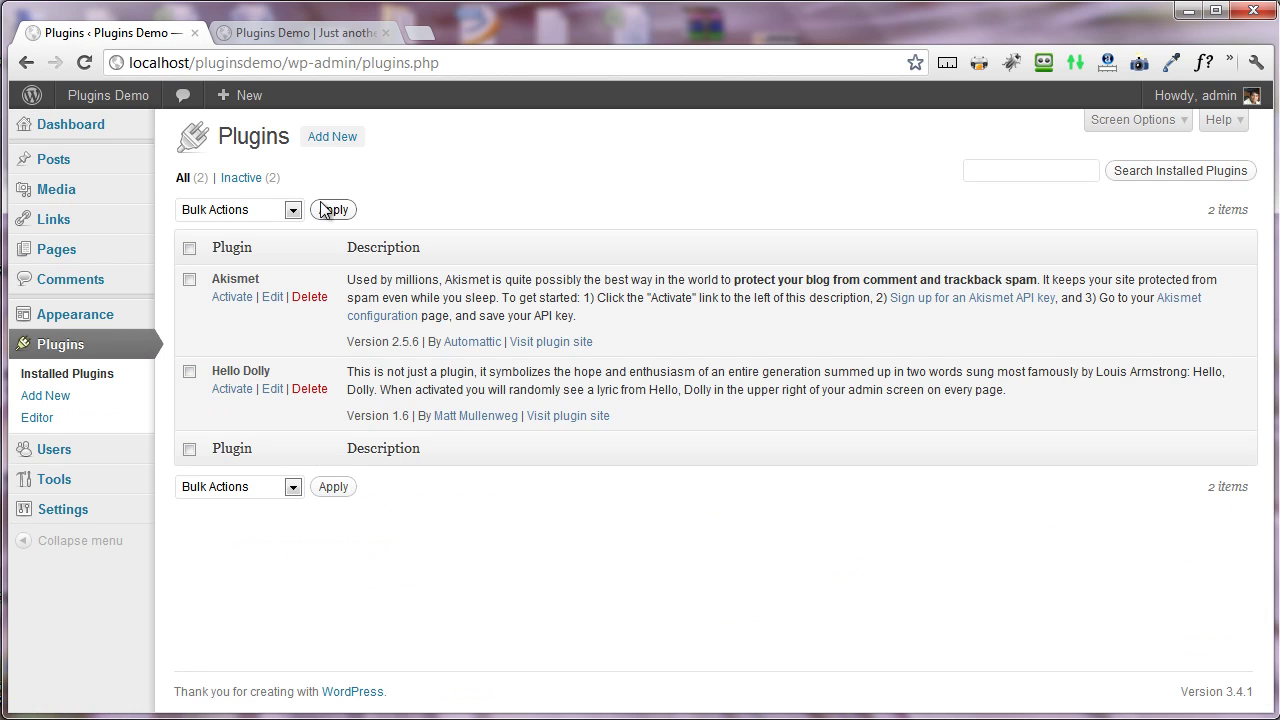
{"action": "left_click", "coordinate": [323, 139]}
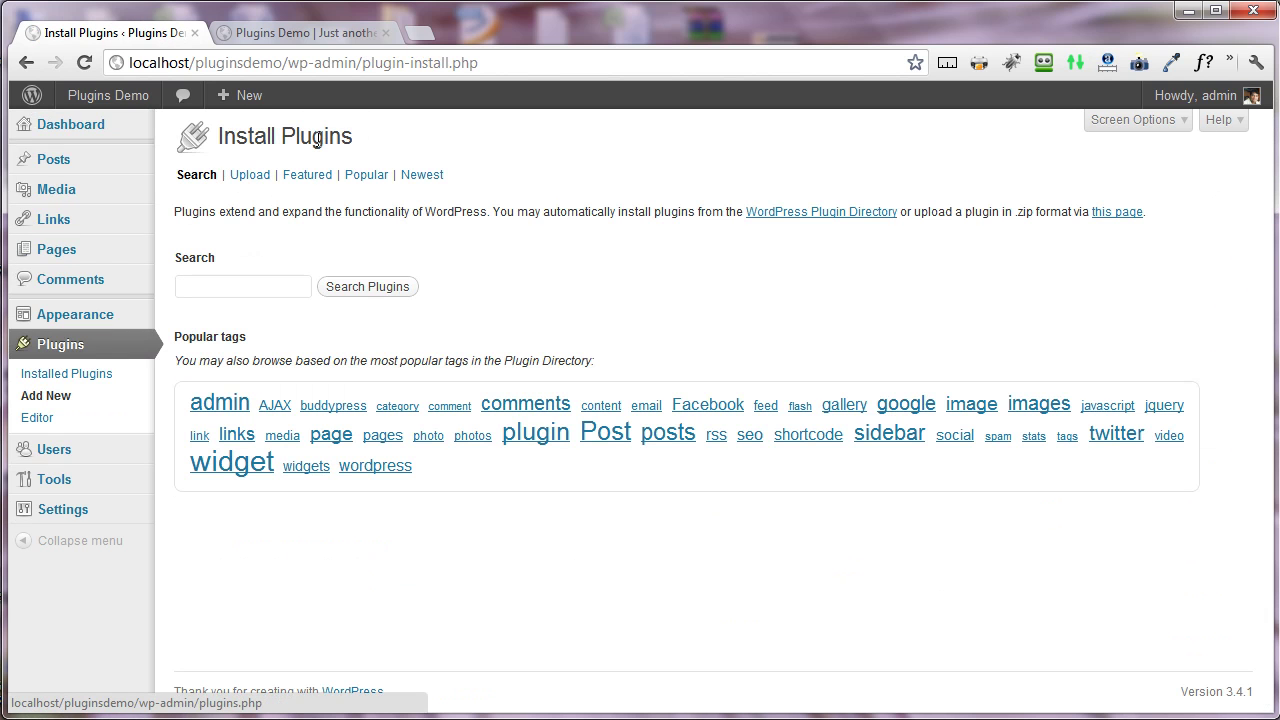
{"action": "left_click", "coordinate": [250, 177]}
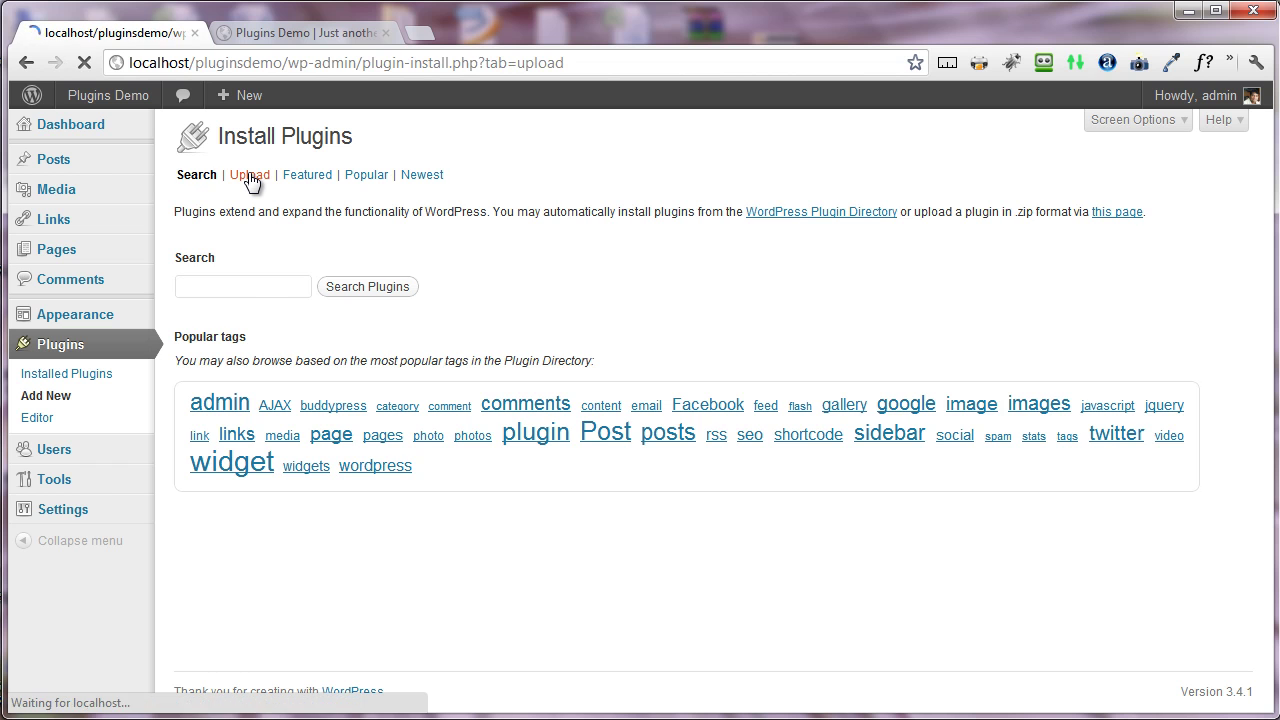
Install the plugin from the uploaded file popupninja.zip and activate it
{"action": "left_click", "coordinate": [235, 286]}
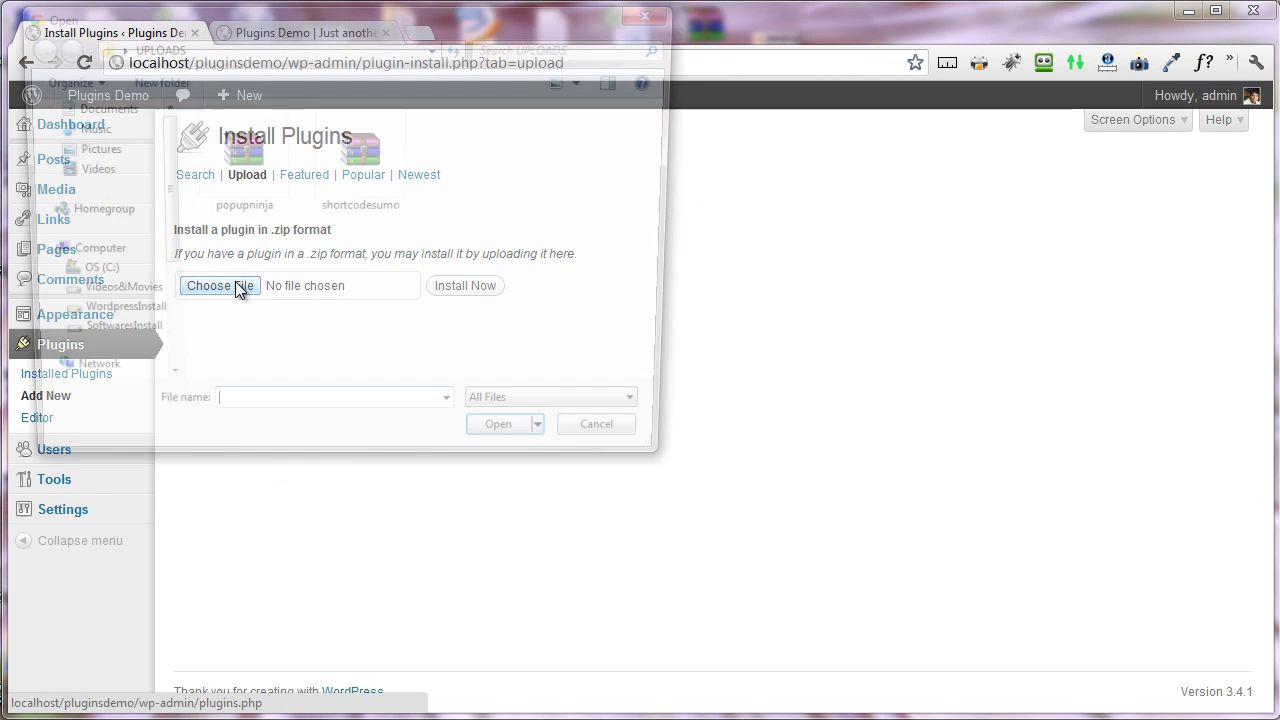
{"action": "left_click", "coordinate": [245, 207]}
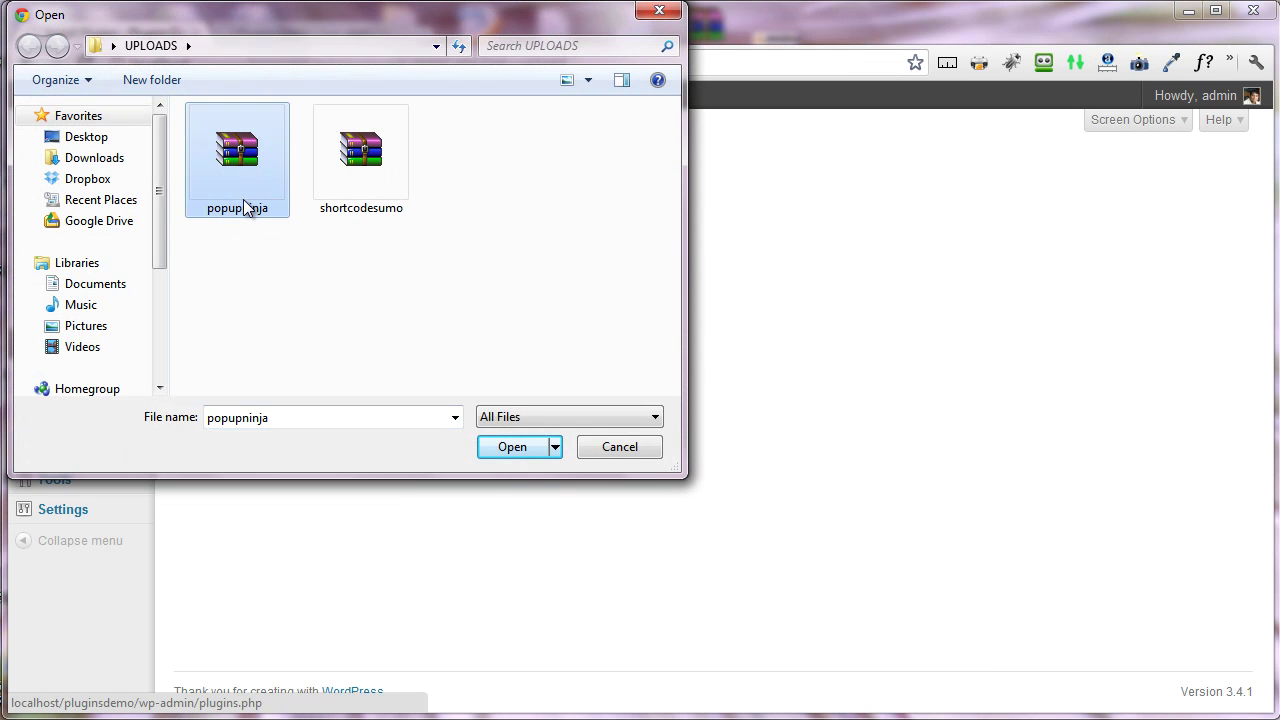
{"action": "left_click", "coordinate": [516, 448]}
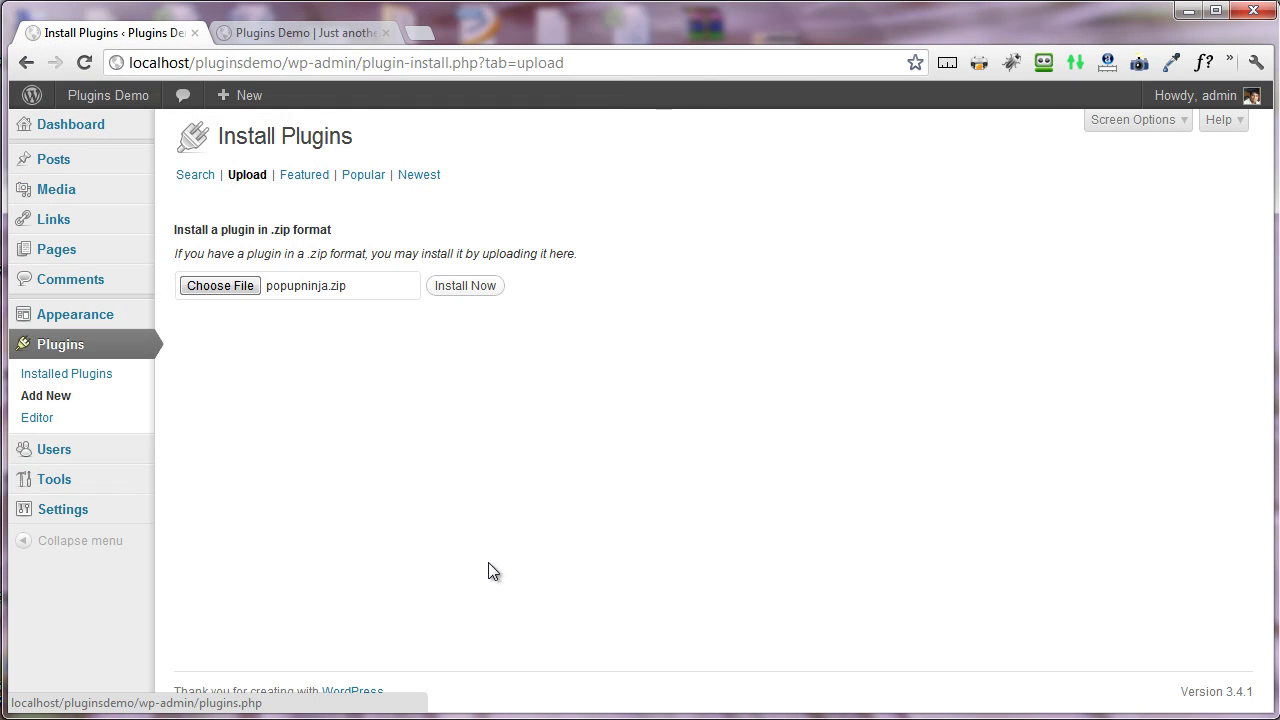
{"action": "left_click", "coordinate": [470, 286]}
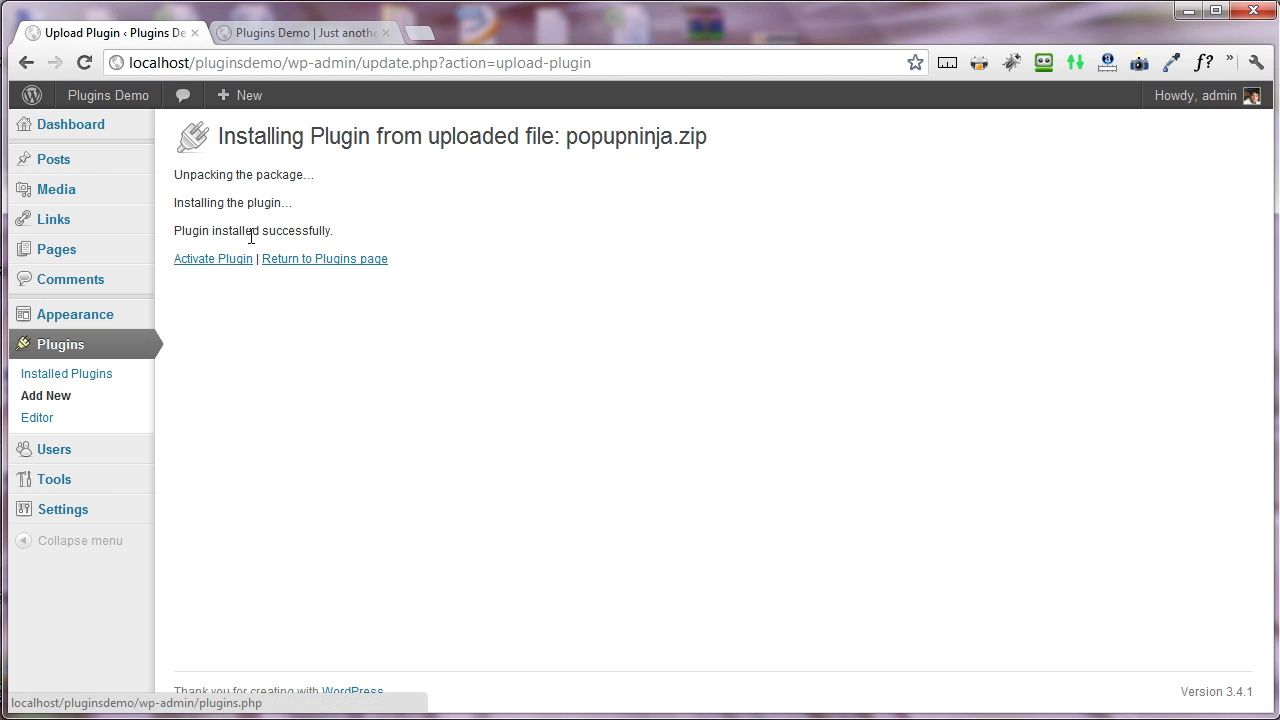
{"action": "left_click", "coordinate": [200, 263]}
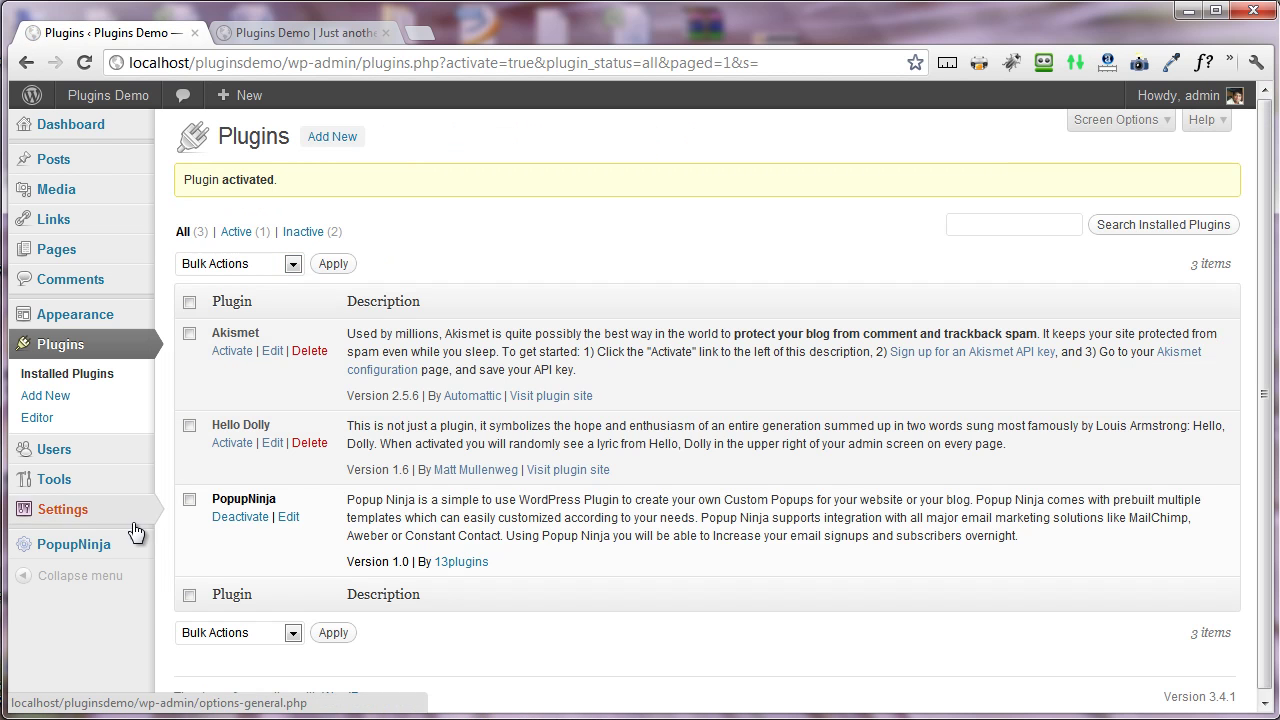
Start creating a new popup in the PopupNinja plugin
{"action": "mouse_move", "coordinate": [93, 545]}
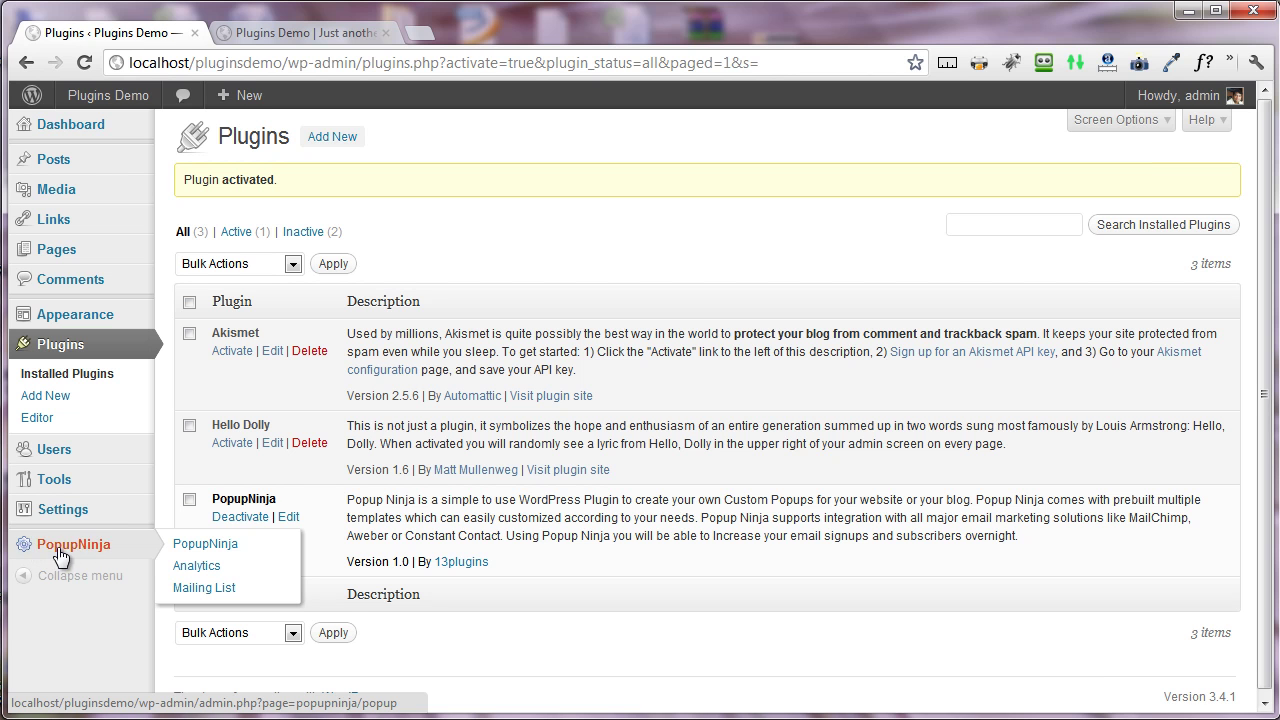
{"action": "left_click", "coordinate": [58, 551]}
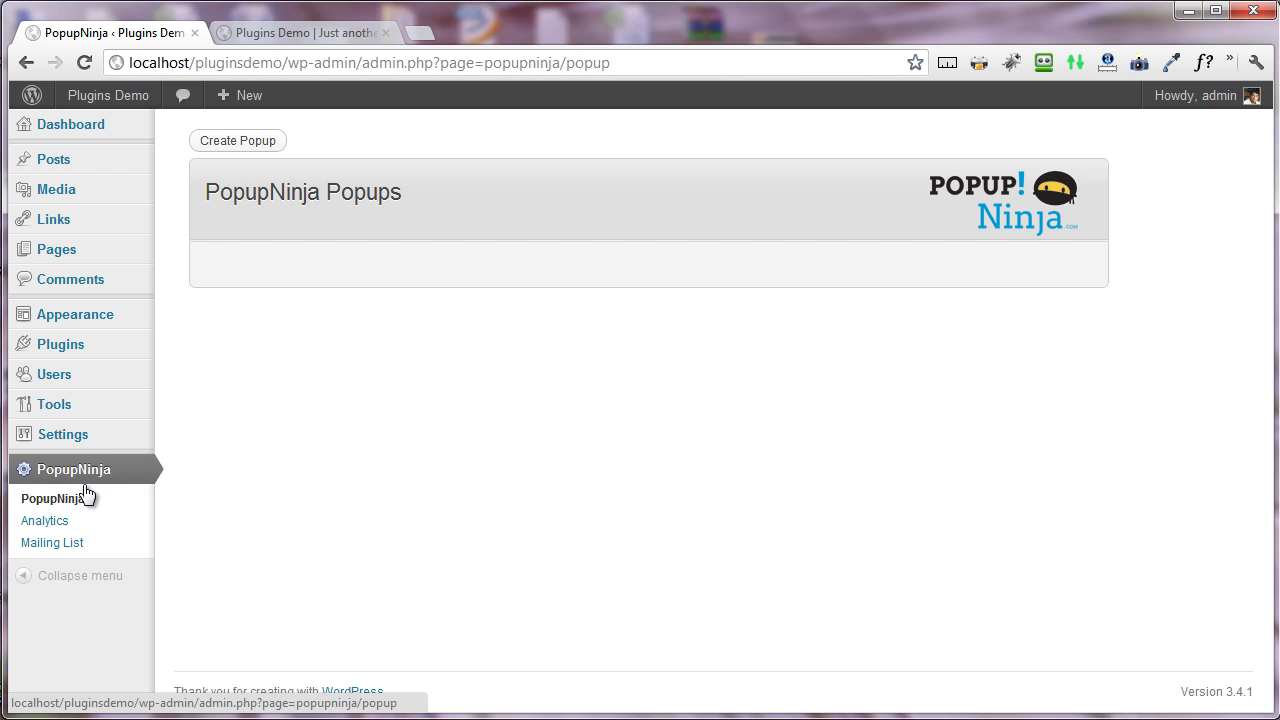
{"action": "left_click", "coordinate": [223, 150]}
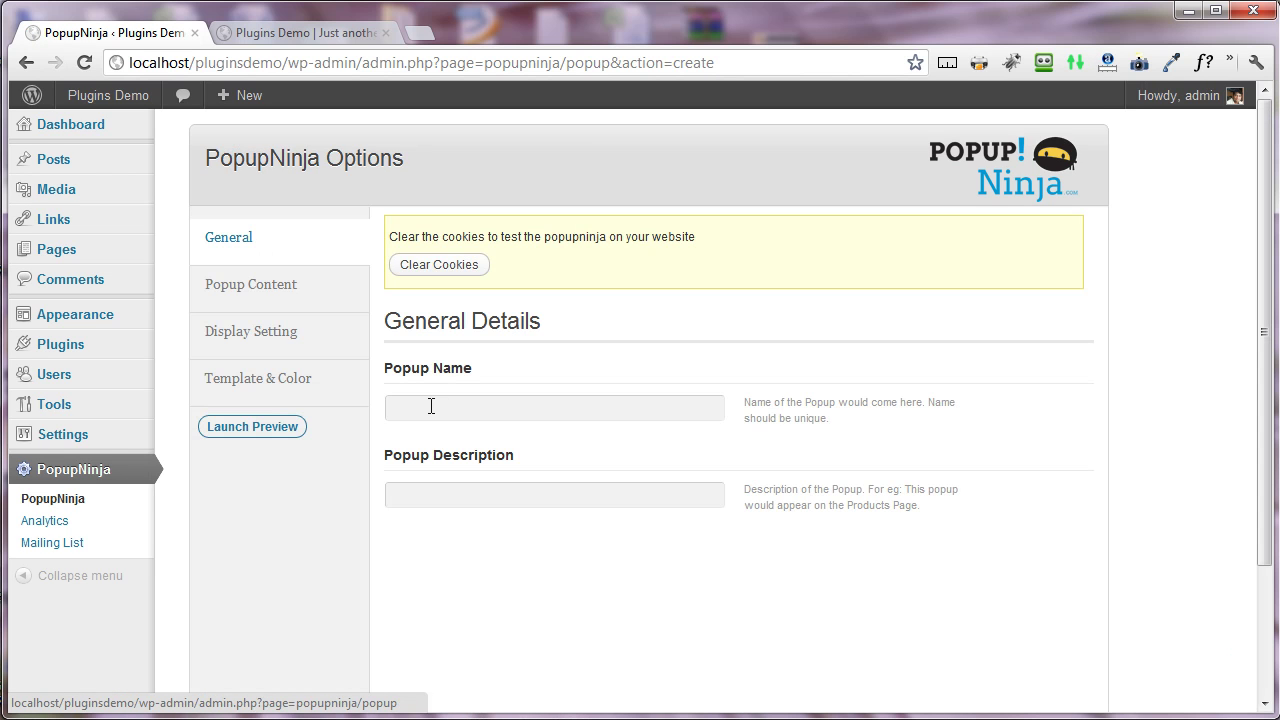
Name the popup "First Popup Test." and set its description to "This a test Popup."
{"action": "left_click", "coordinate": [431, 405]}
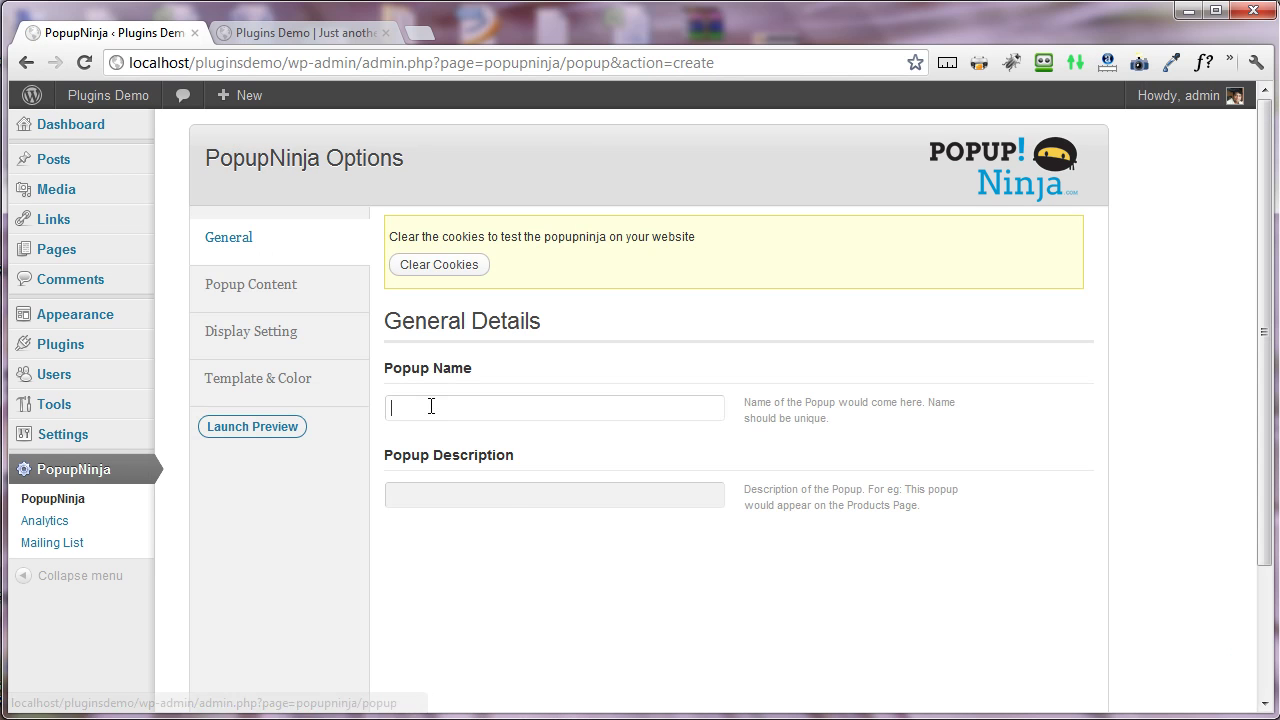
{"action": "left_click", "coordinate": [431, 405]}
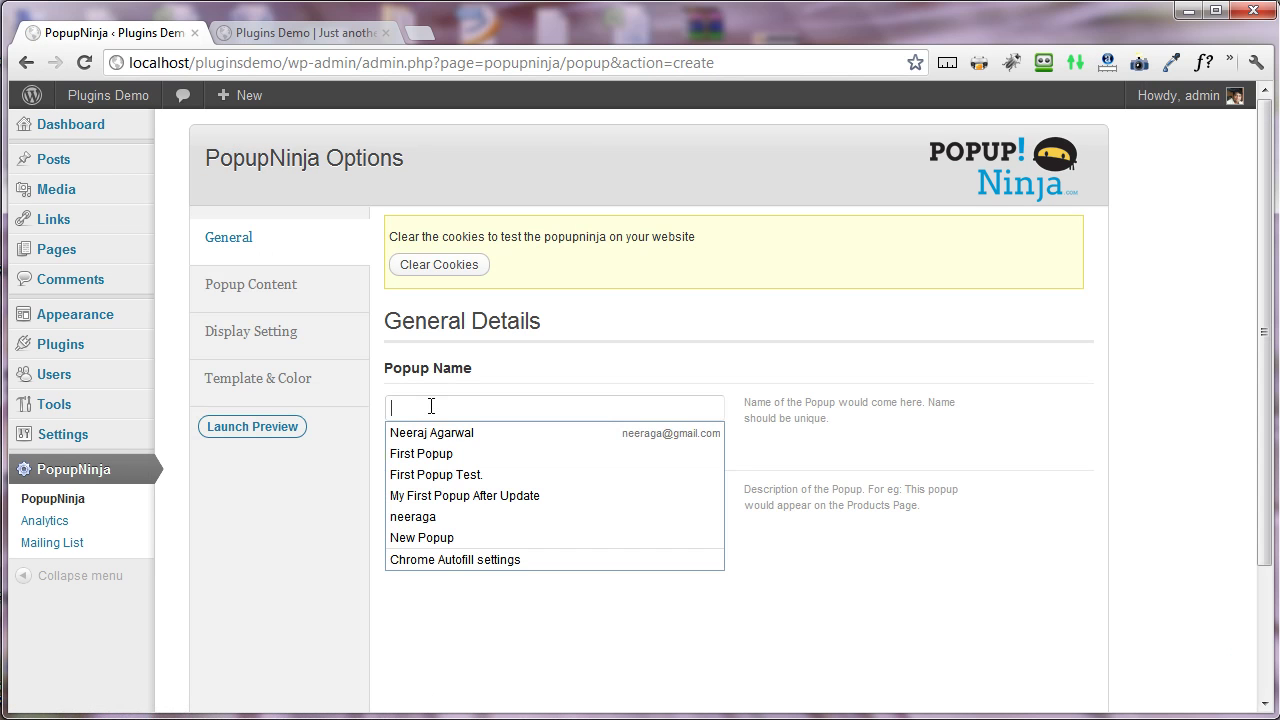
{"action": "left_click", "coordinate": [443, 476]}
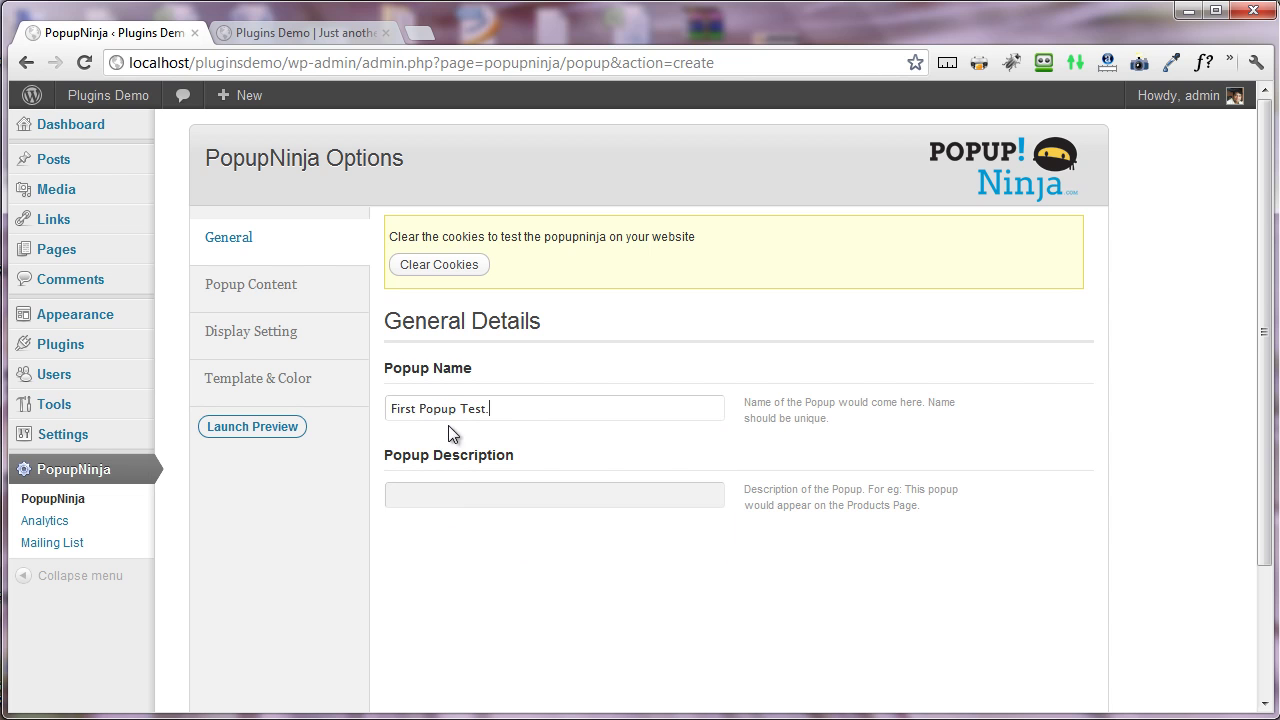
{"action": "left_click", "coordinate": [489, 492]}
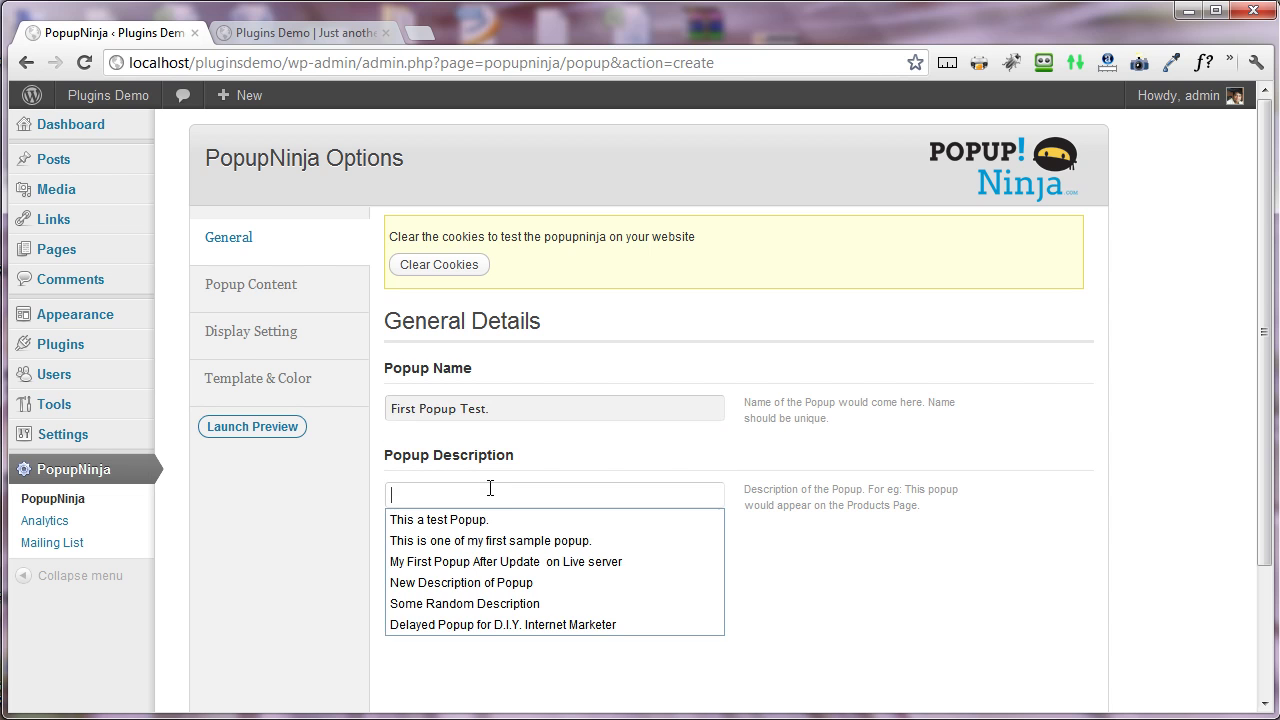
{"action": "left_click", "coordinate": [481, 520]}
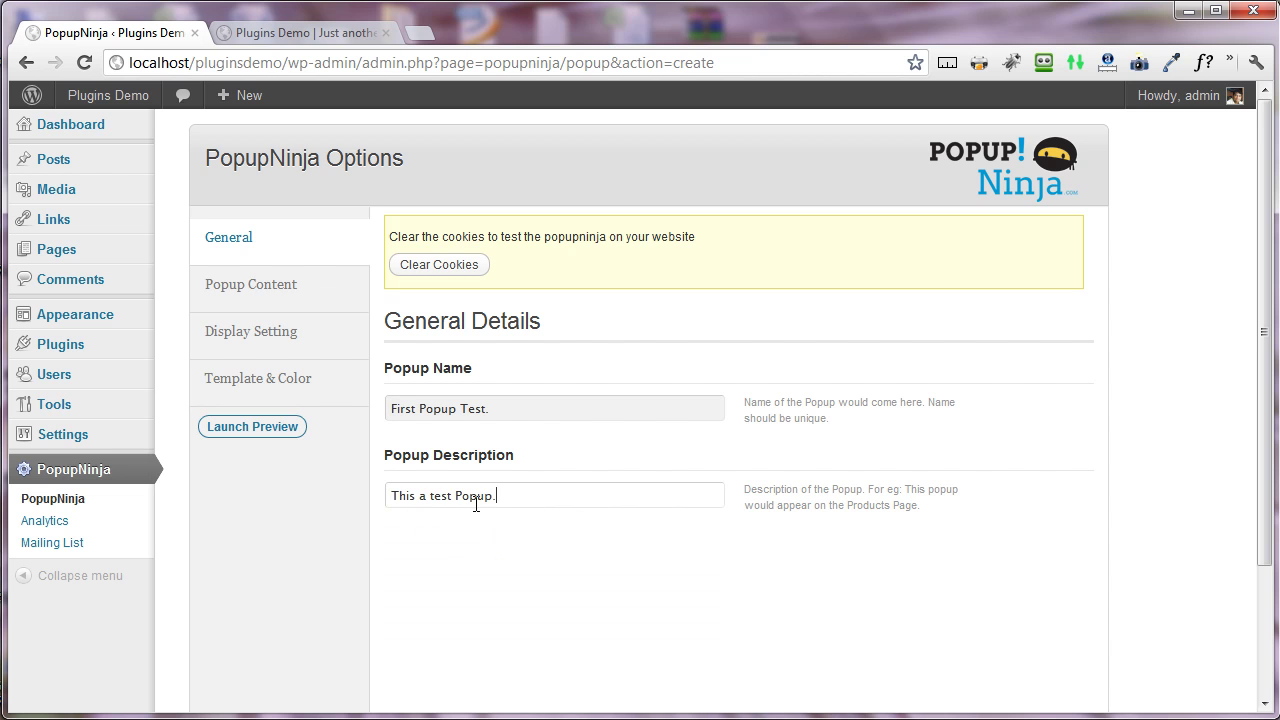
Copy the opening paragraph, "Want a glimpse at the SEO strategies" through "Step guide For FREE.", from Notepad into the popup content's title
{"action": "left_click", "coordinate": [290, 297]}
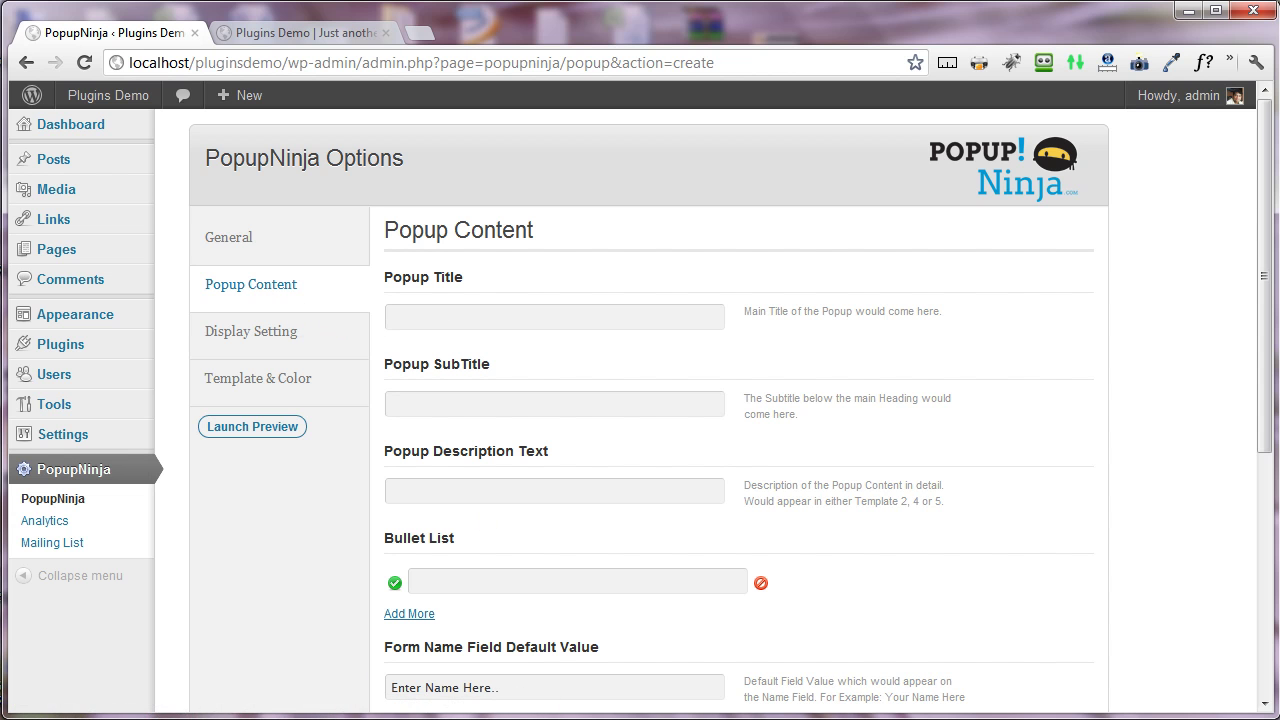
{"action": "key", "text": "alt+Tab"}
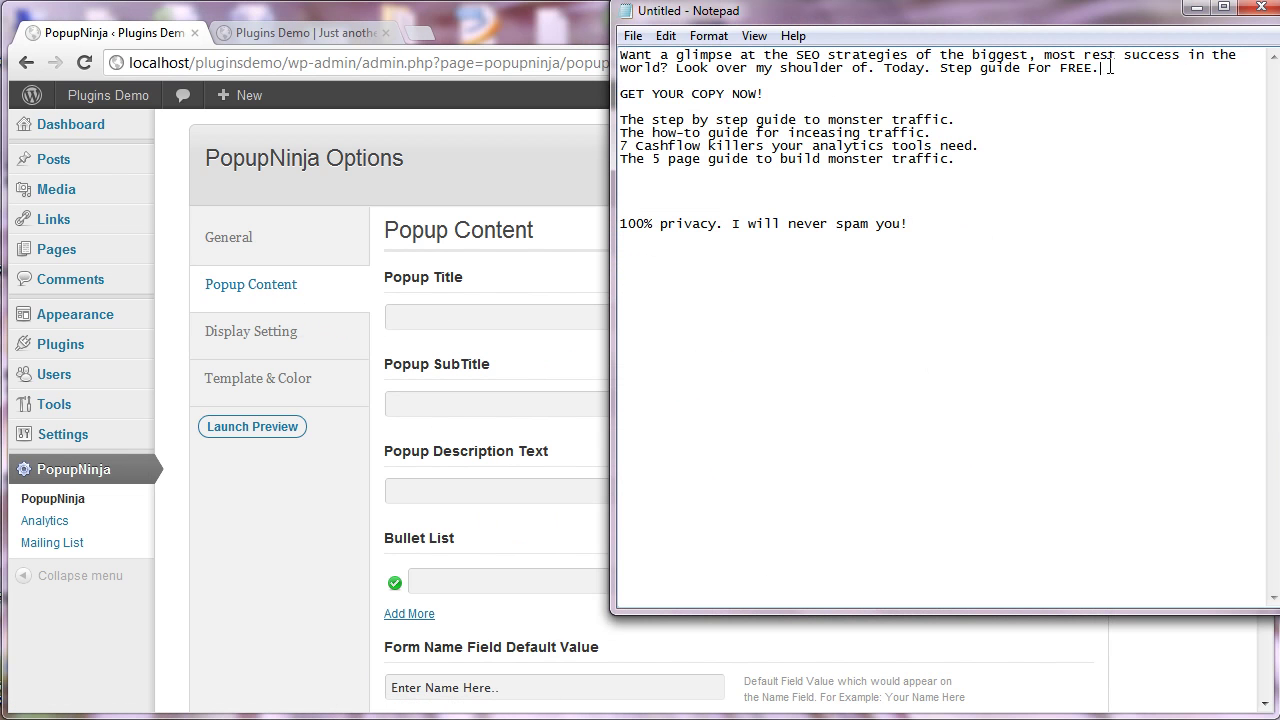
{"action": "left_click_drag", "start_coordinate": [1110, 67], "coordinate": [544, 25]}
{"action": "key", "text": "ctrl+c"}
{"action": "left_click", "coordinate": [475, 318]}
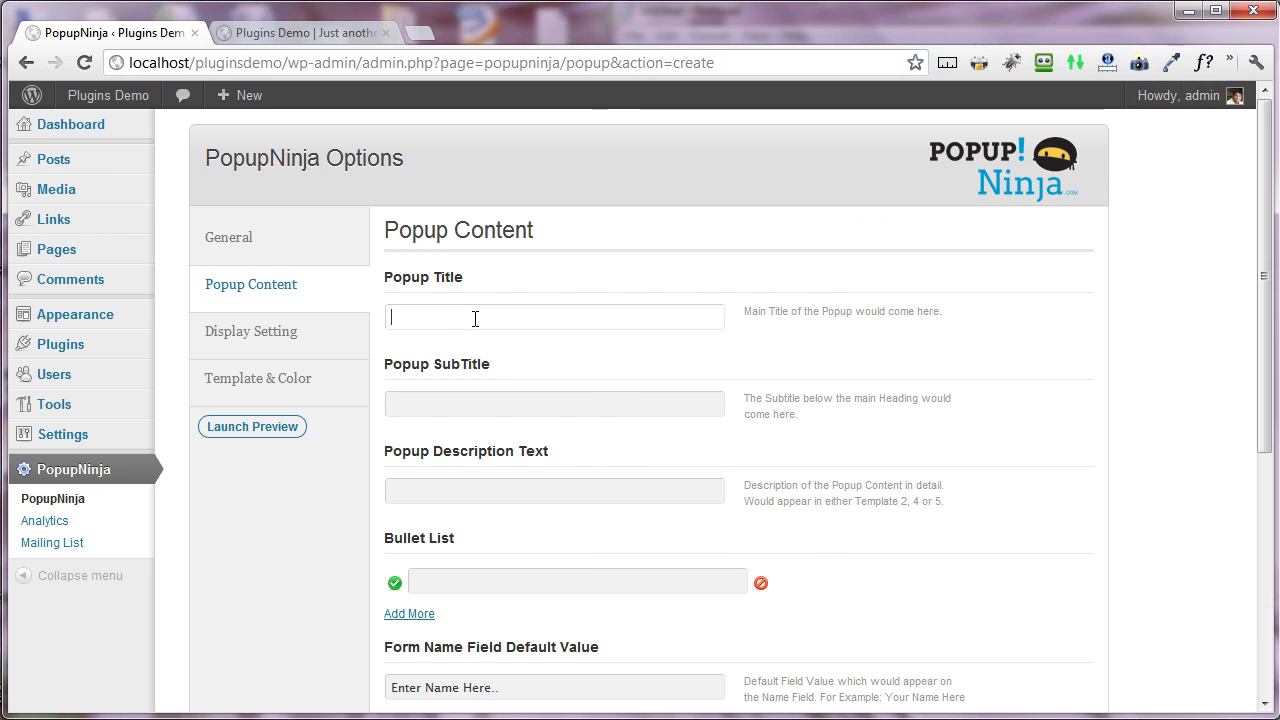
{"action": "key", "text": "ctrl+v"}
{"action": "left_click_drag", "start_coordinate": [474, 317], "coordinate": [277, 331]}
{"action": "left_click", "coordinate": [449, 321]}
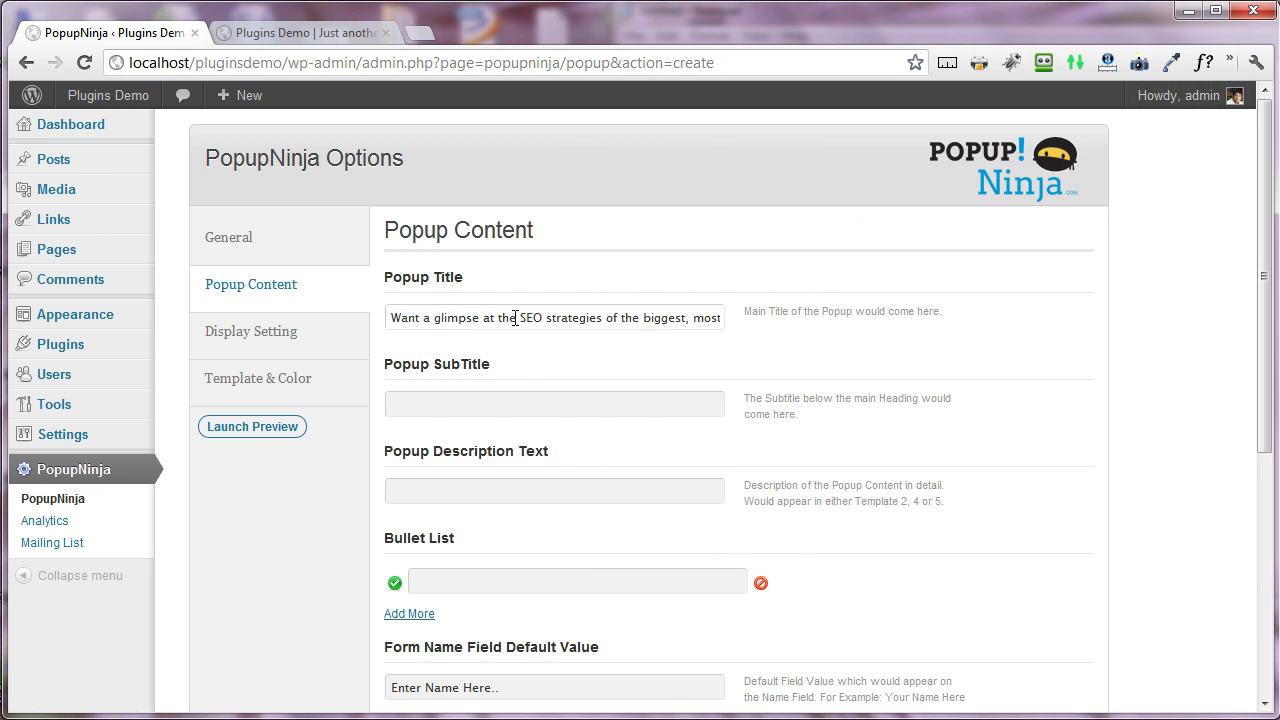
{"action": "mouse_move", "coordinate": [711, 320]}
{"action": "left_mouse_down"}
{"action": "mouse_move", "coordinate": [694, 320]}
{"action": "mouse_move", "coordinate": [746, 326]}
{"action": "mouse_move", "coordinate": [716, 326]}
{"action": "mouse_move", "coordinate": [734, 327]}
{"action": "left_mouse_up"}
{"action": "left_click", "coordinate": [634, 318]}
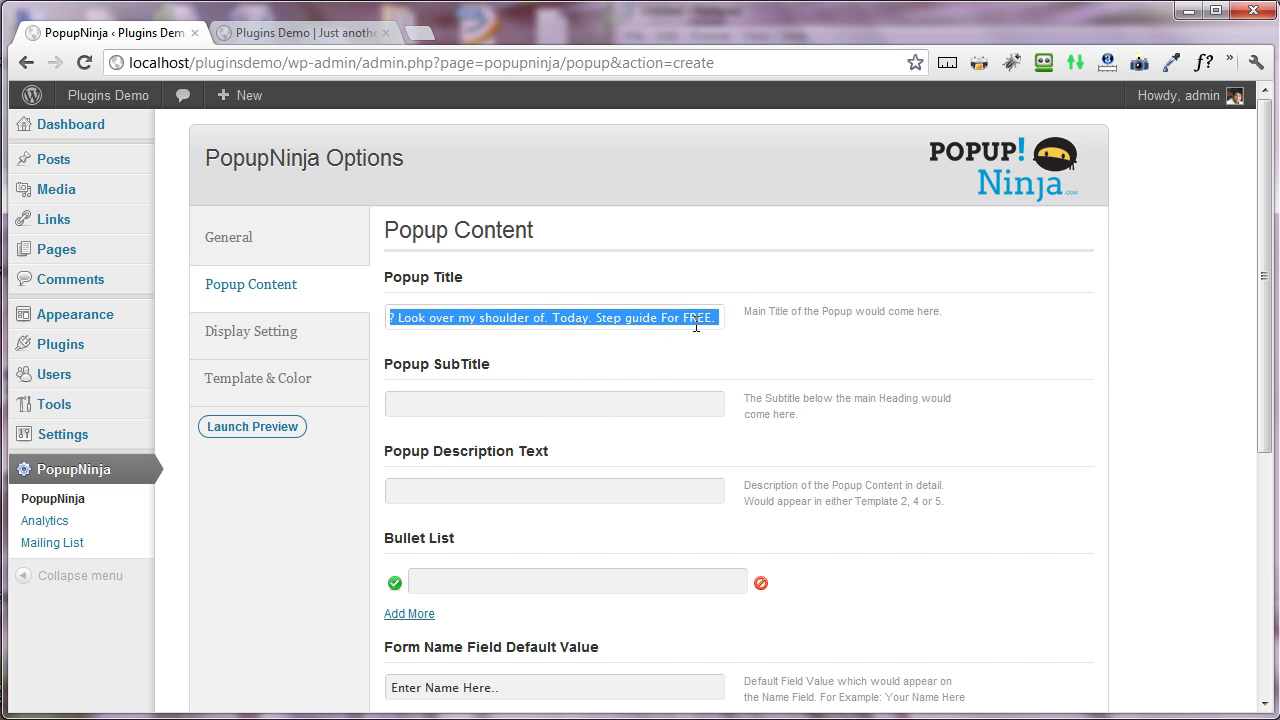
{"action": "left_click", "coordinate": [696, 326]}
Copy "GET YOUR COPY NOW!" from Notepad into the popup subtitle without a leading space
{"action": "left_click", "coordinate": [628, 409]}
{"action": "left_click", "coordinate": [433, 714]}
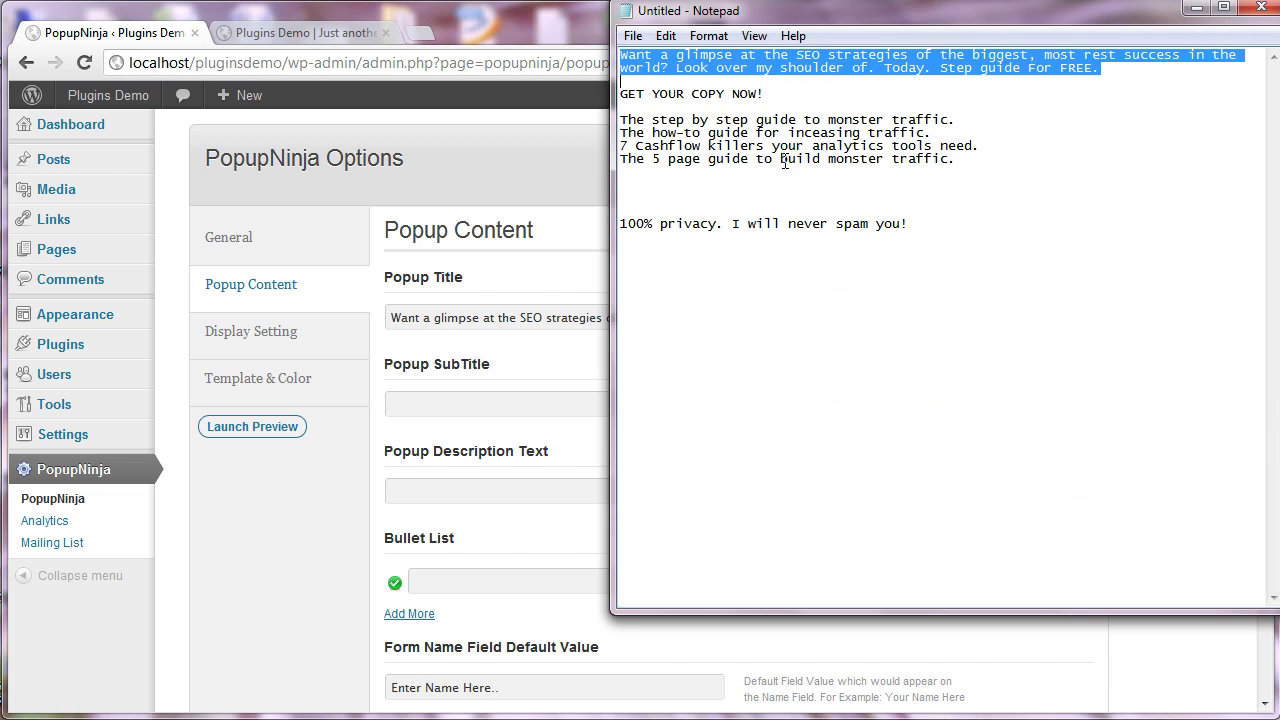
{"action": "left_click_drag", "start_coordinate": [621, 94], "coordinate": [766, 100]}
{"action": "key", "text": "ctrl+c"}
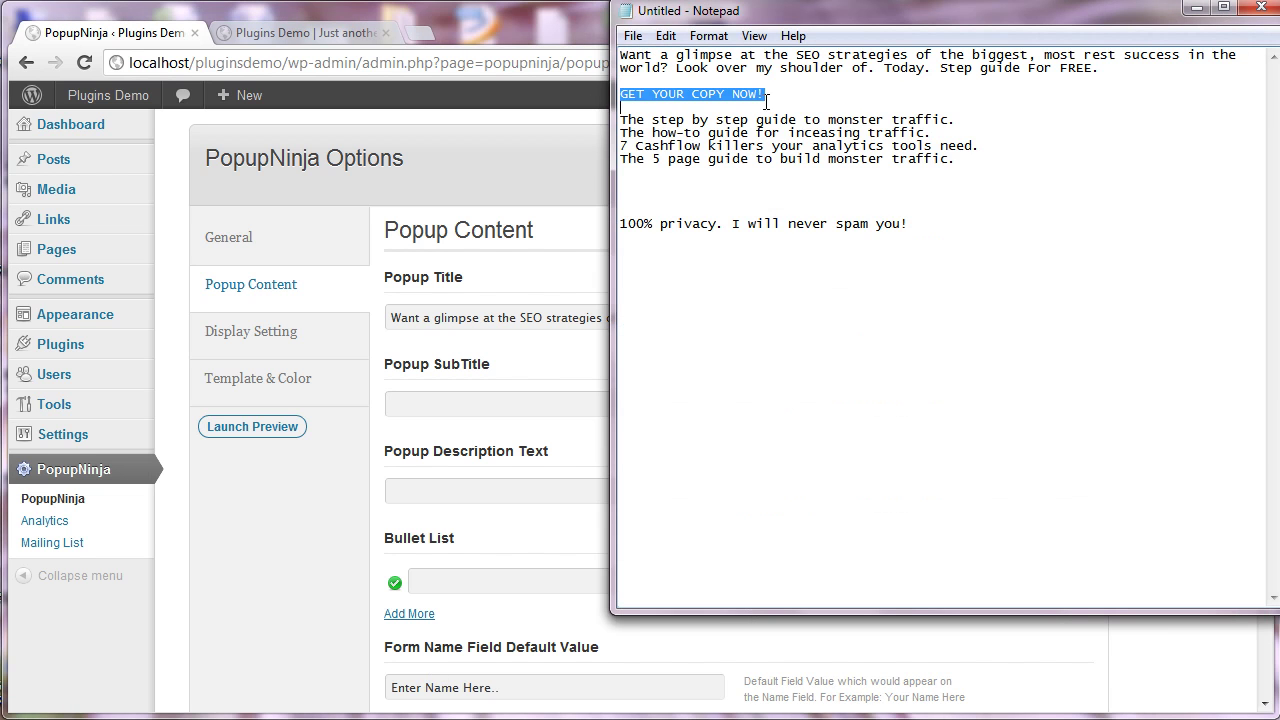
{"action": "left_click", "coordinate": [394, 403]}
{"action": "key", "text": "ctrl+v"}
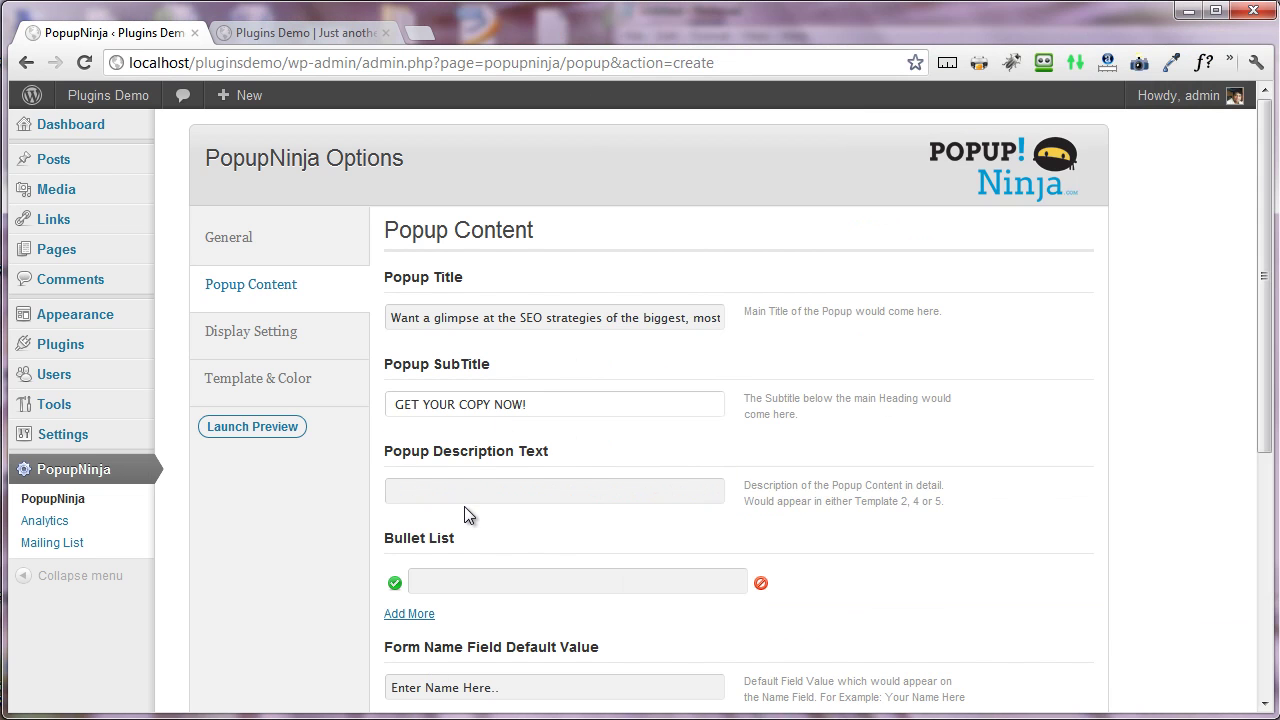
{"action": "key", "text": "Home"}
{"action": "key", "text": "Delete"}
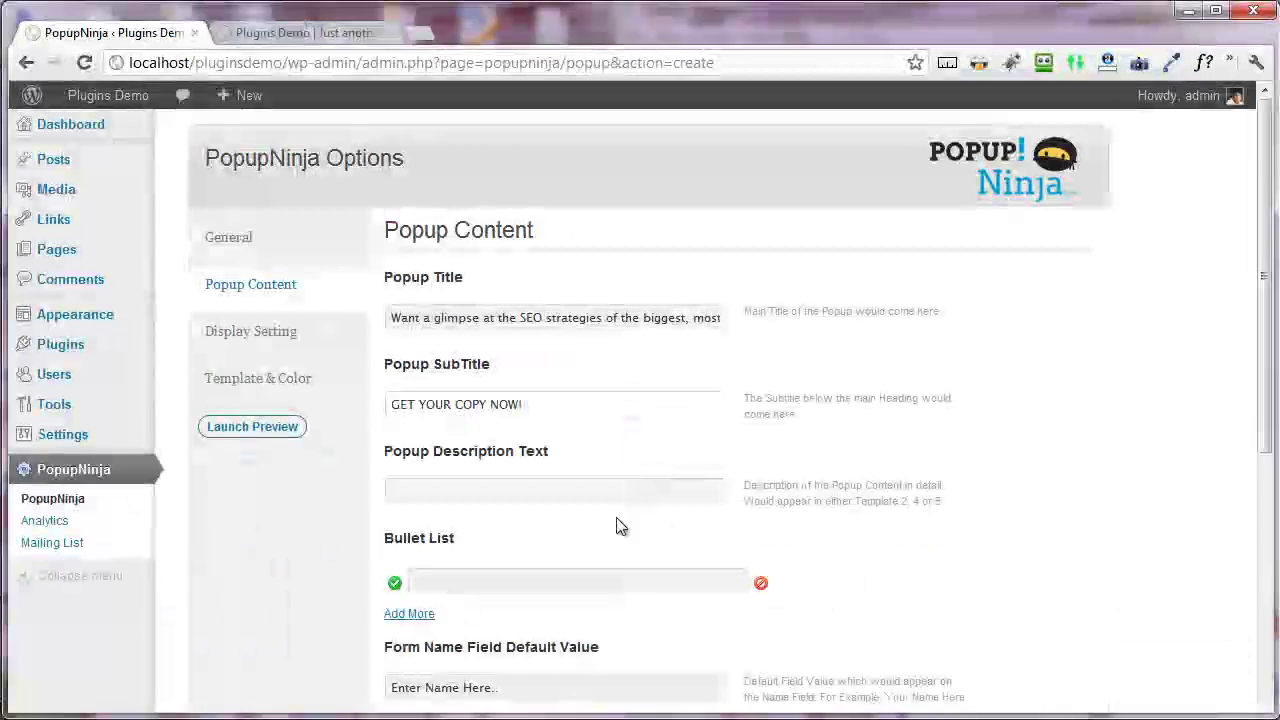
Copy "The step by step guide to monster traffic." from Notepad into the first bullet list entry
{"action": "left_click", "coordinate": [629, 489]}
{"action": "scroll", "coordinate": [629, 489], "scroll_direction": "down", "scroll_amount": 1}
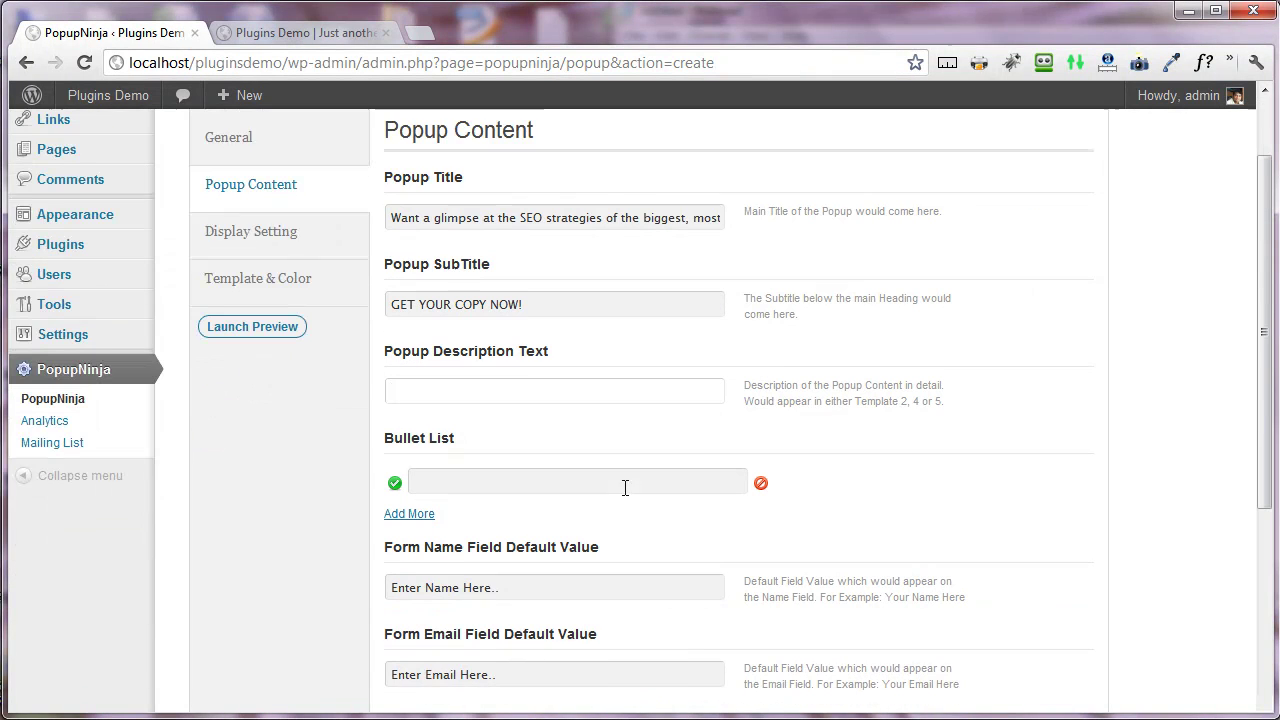
{"action": "key", "text": "alt+Tab"}
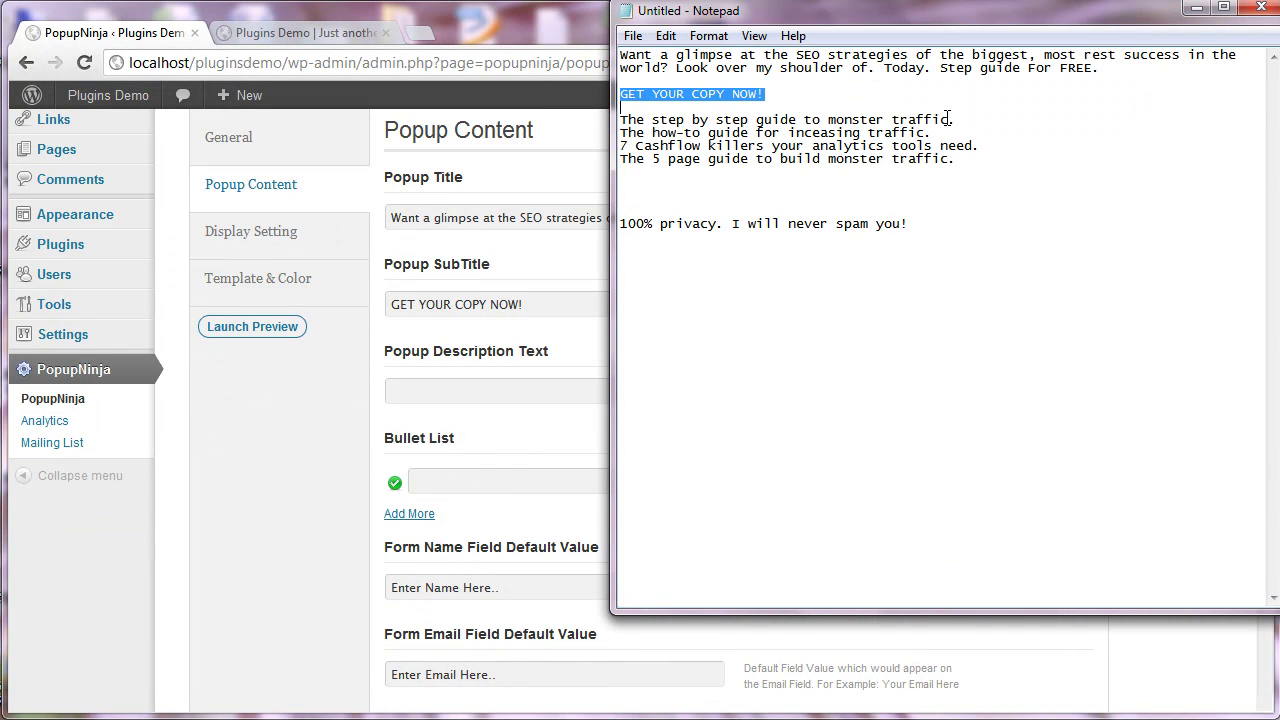
{"action": "left_click_drag", "start_coordinate": [947, 119], "coordinate": [575, 121]}
{"action": "key", "text": "ctrl+c"}
{"action": "left_click", "coordinate": [525, 481]}
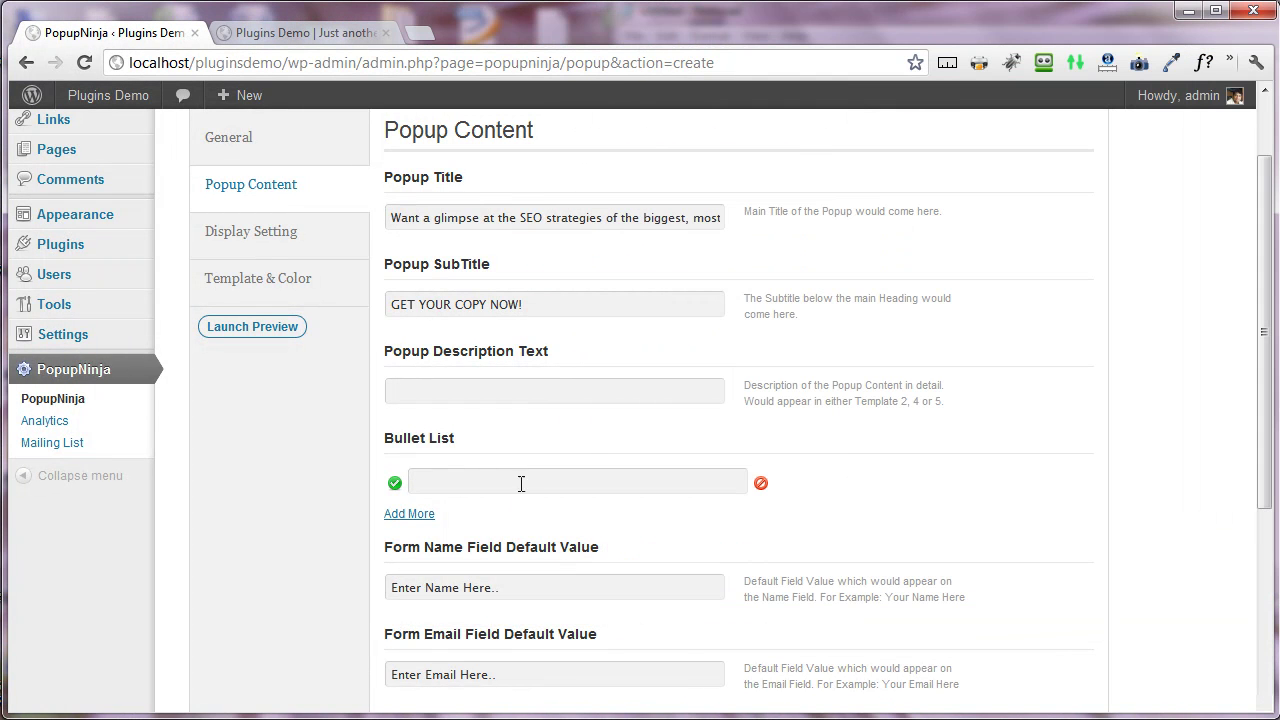
{"action": "key", "text": "ctrl+v"}
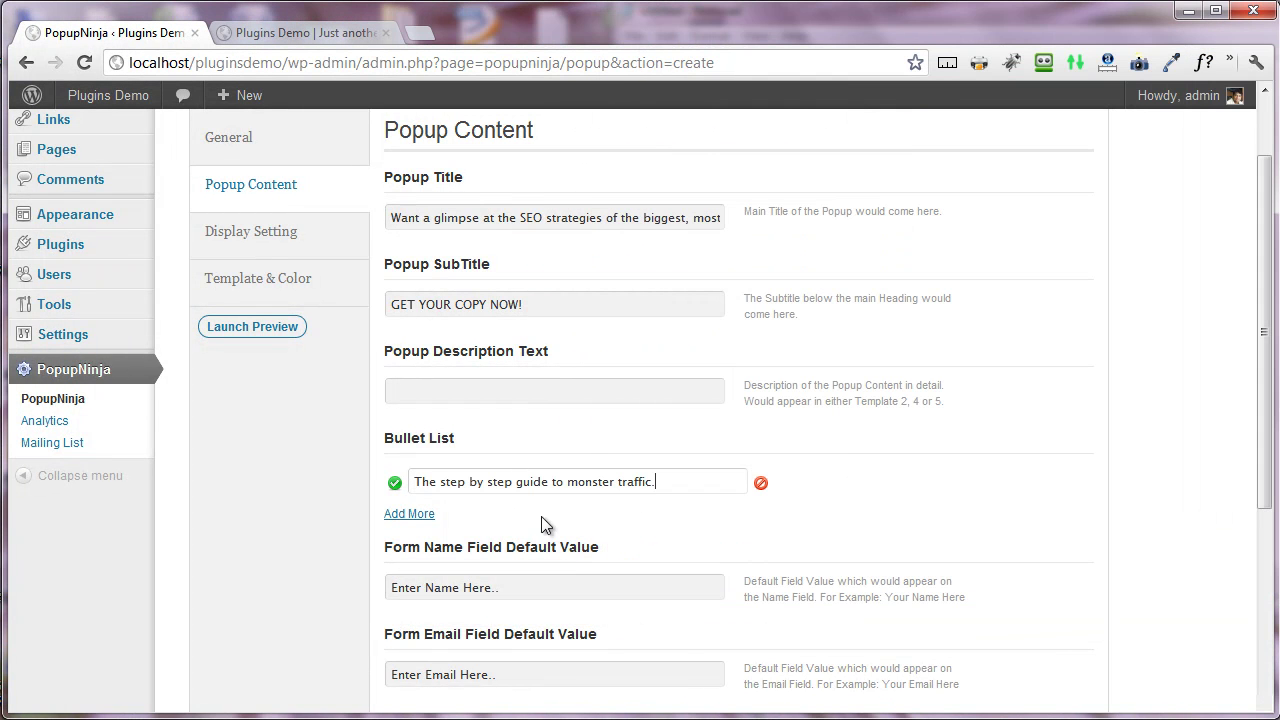
Add a second bullet list entry with "The how-to guide for inceasing traffic." copied from Notepad
{"action": "left_click", "coordinate": [430, 514]}
{"action": "key", "text": "alt+Tab"}
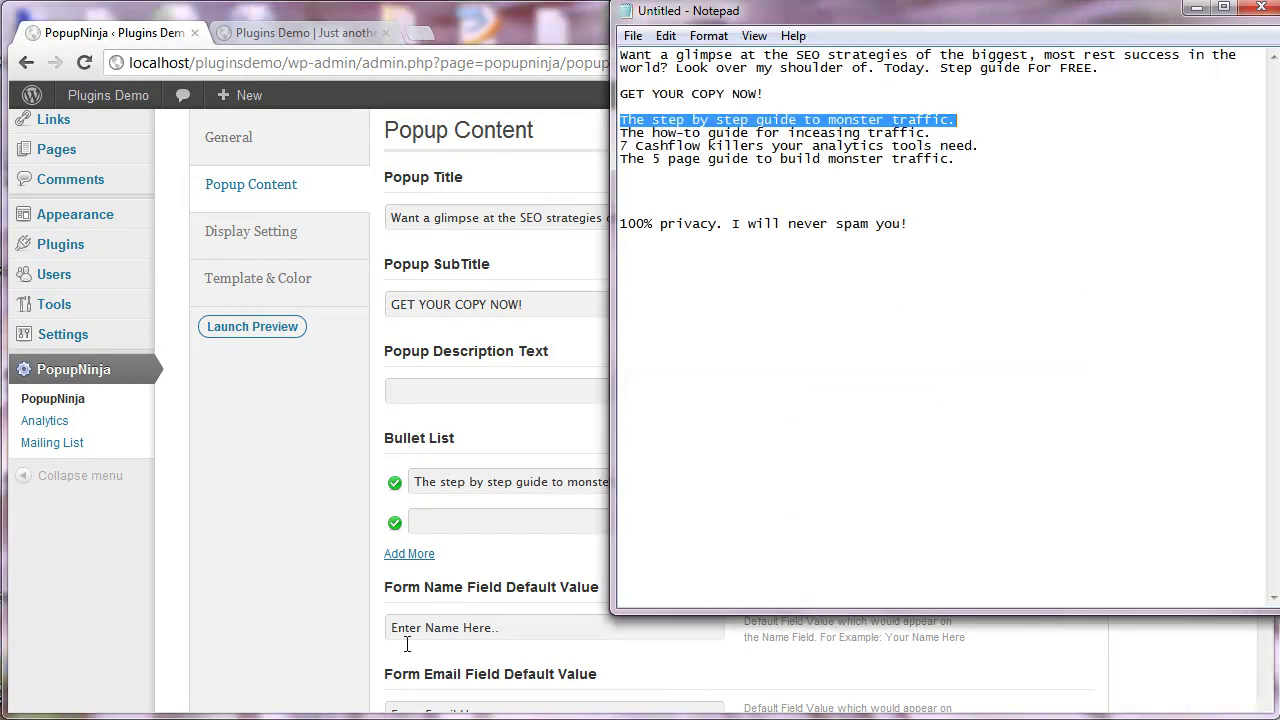
{"action": "left_click_drag", "start_coordinate": [937, 132], "coordinate": [621, 145]}
{"action": "key", "text": "ctrl+c"}
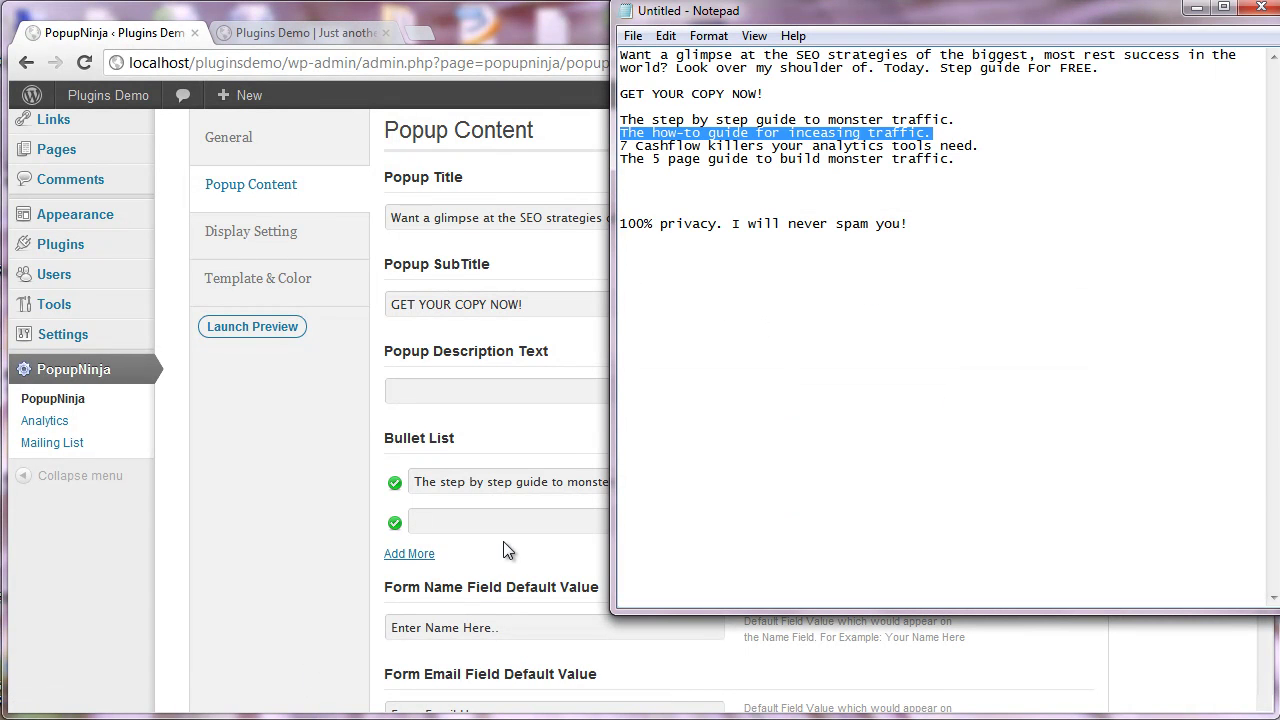
{"action": "left_click", "coordinate": [511, 522]}
{"action": "key", "text": "ctrl+v"}
Add a third bullet list entry with "7 Cashflow killers your analytics tools need." copied from Notepad
{"action": "left_click", "coordinate": [430, 553]}
{"action": "key", "text": "alt+Tab"}
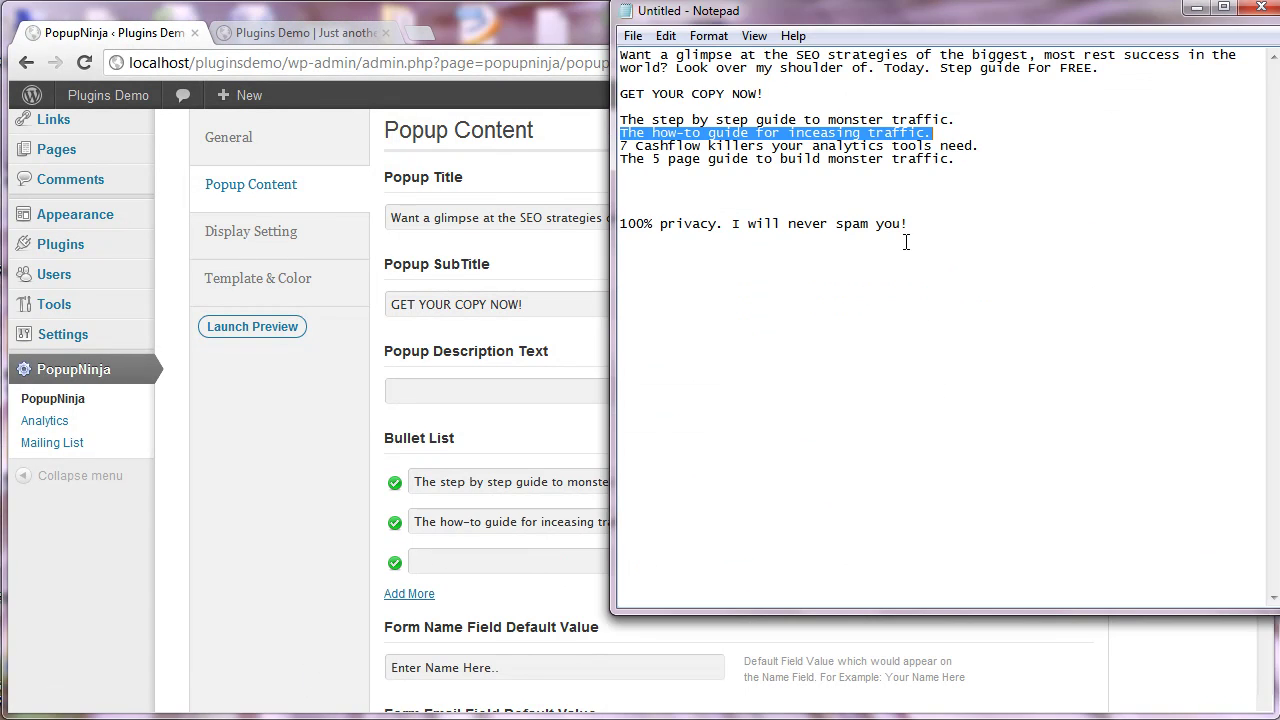
{"action": "left_click_drag", "start_coordinate": [982, 146], "coordinate": [586, 146]}
{"action": "key", "text": "ctrl+c"}
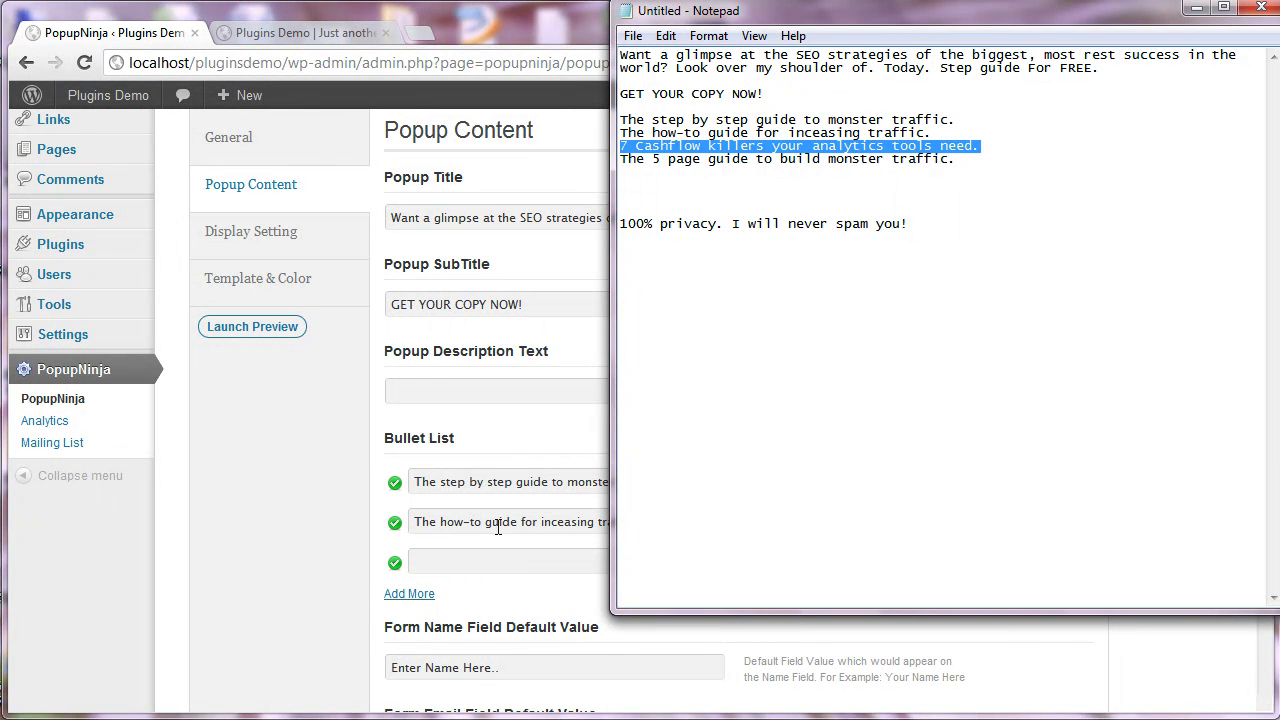
{"action": "left_click", "coordinate": [491, 557]}
{"action": "key", "text": "ctrl+v"}
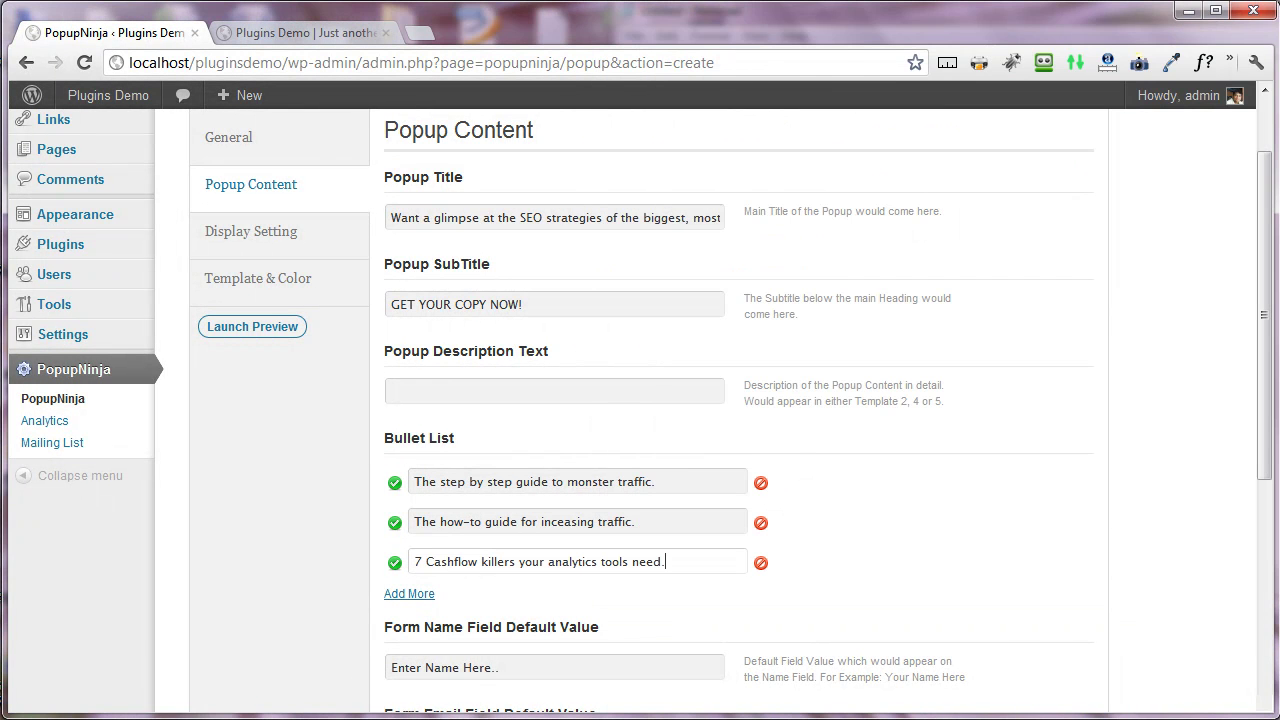
Add a fourth bullet list entry with "The 5 page guide to build monster traffic." copied from Notepad
{"action": "key", "text": "alt+Tab"}
{"action": "left_click", "coordinate": [966, 167]}
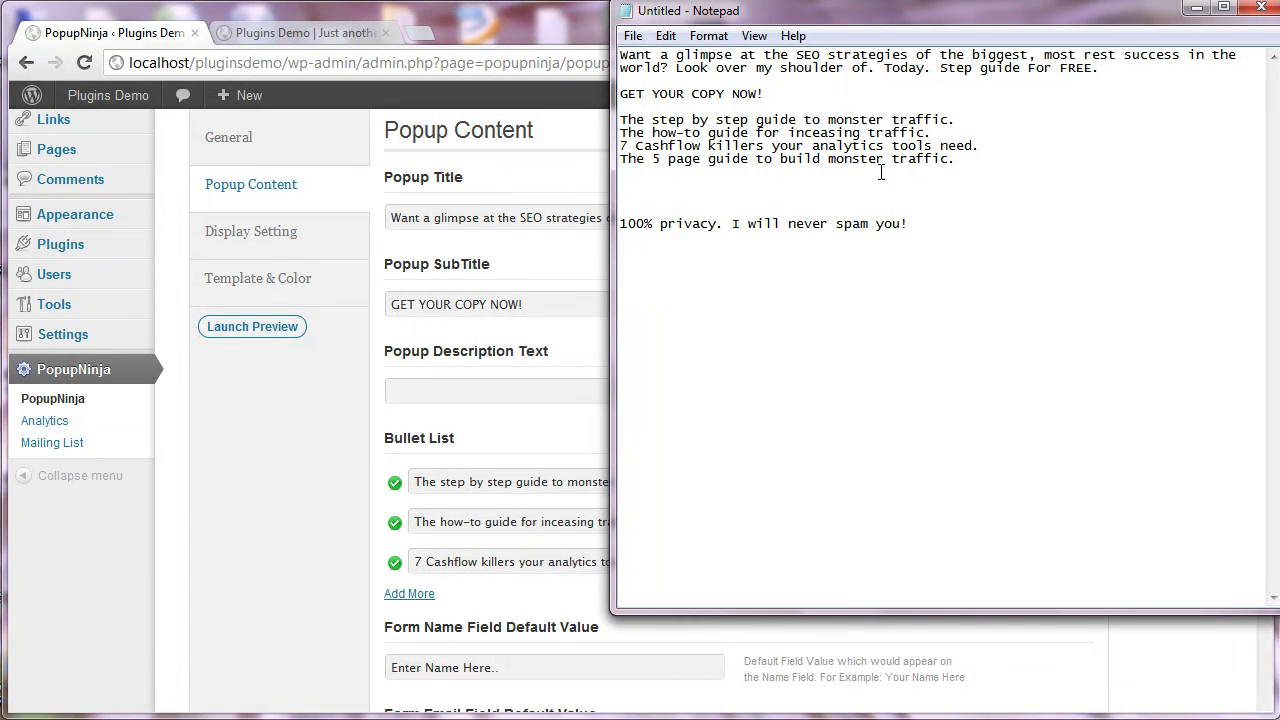
{"action": "left_click_drag", "start_coordinate": [982, 160], "coordinate": [599, 160]}
{"action": "key", "text": "ctrl+c"}
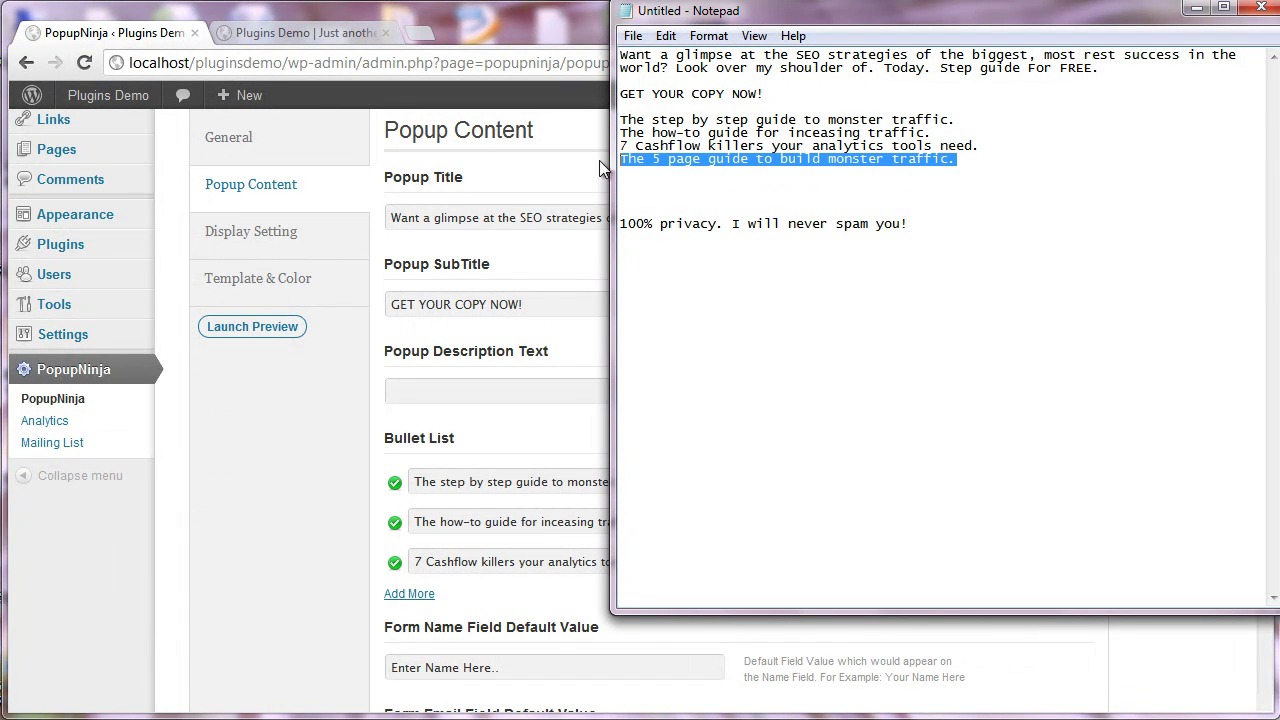
{"action": "left_click", "coordinate": [412, 594]}
{"action": "left_click", "coordinate": [466, 602]}
{"action": "key", "text": "ctrl+v"}
Review the popup form's default values for the name field, email field and button text
{"action": "scroll", "coordinate": [276, 599], "scroll_direction": "down", "scroll_amount": 2}
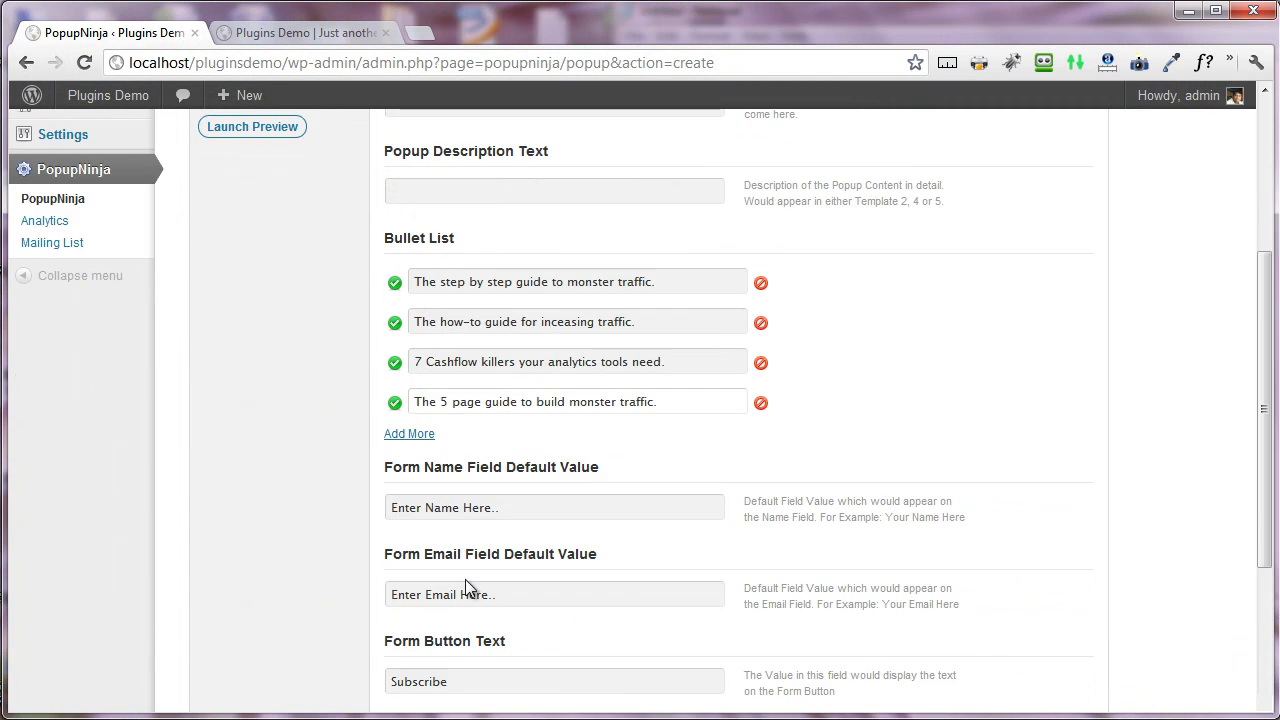
{"action": "left_click", "coordinate": [522, 509]}
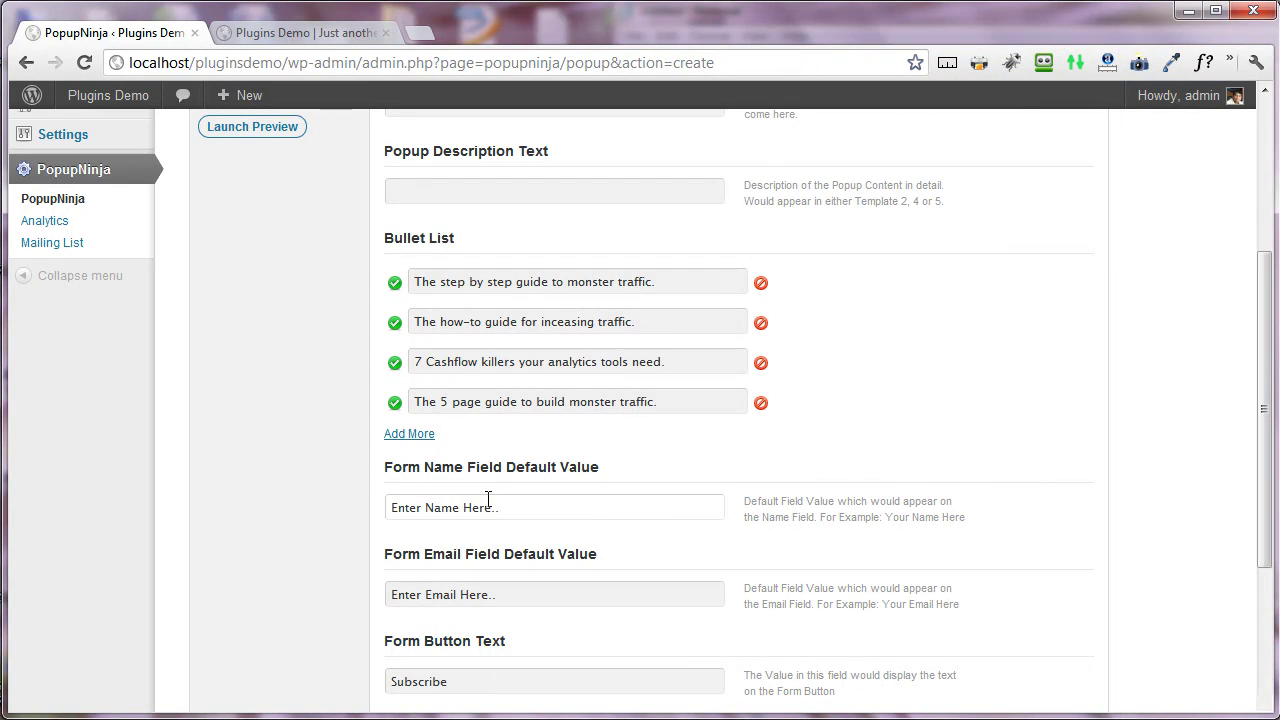
{"action": "left_click", "coordinate": [540, 503]}
{"action": "left_click_drag", "start_coordinate": [540, 503], "coordinate": [351, 514]}
{"action": "left_click", "coordinate": [311, 514]}
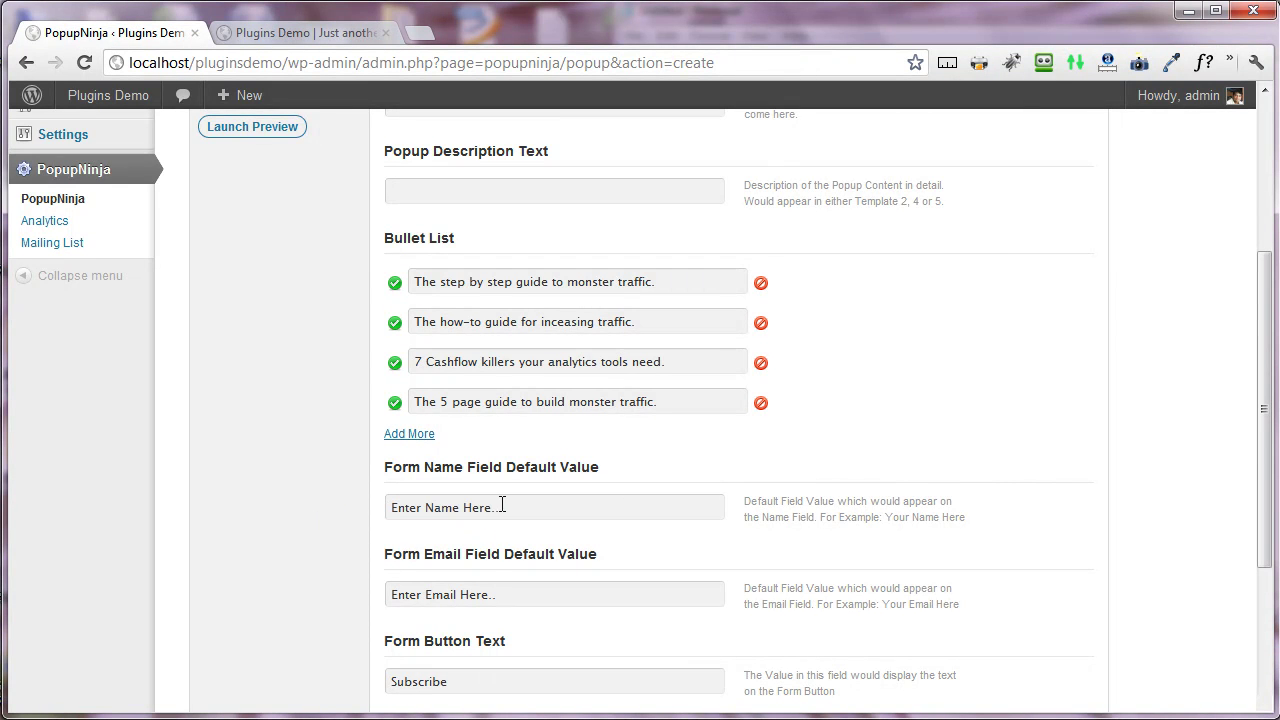
{"action": "left_click", "coordinate": [503, 600]}
{"action": "scroll", "coordinate": [507, 603], "scroll_direction": "down", "scroll_amount": 1}
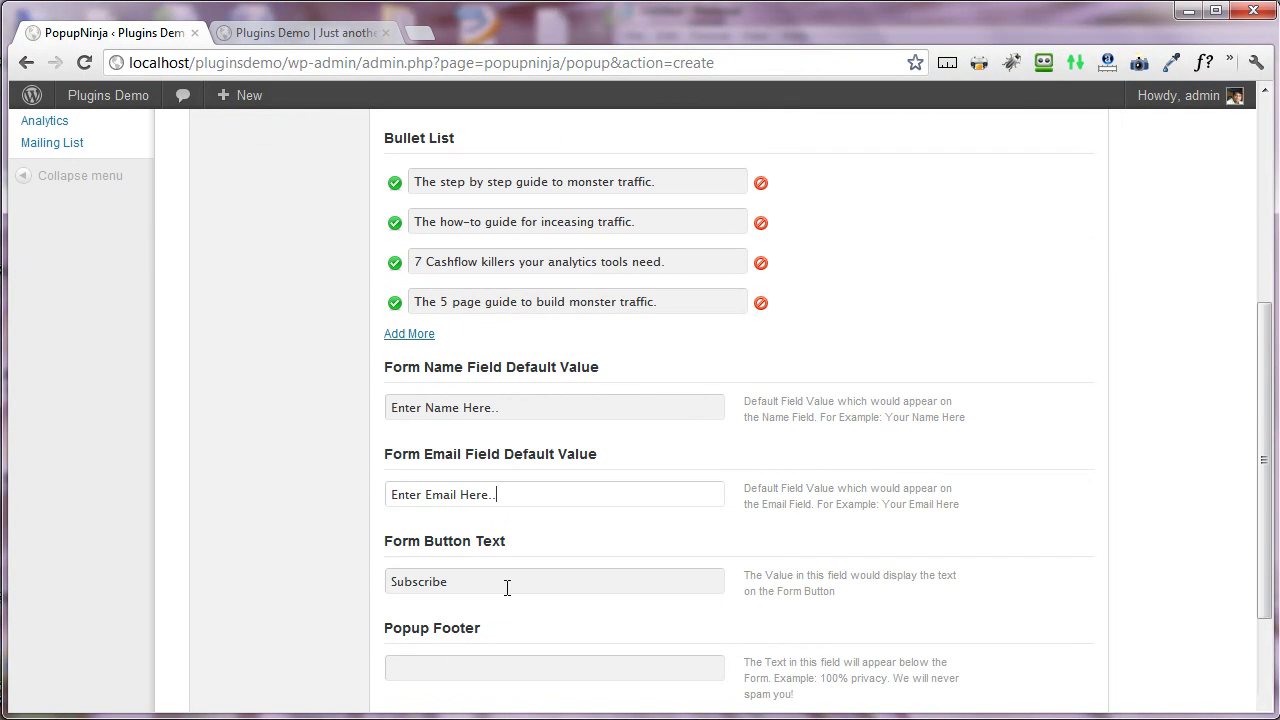
{"action": "left_click", "coordinate": [507, 588]}
{"action": "scroll", "coordinate": [507, 588], "scroll_direction": "down", "scroll_amount": 1}
{"action": "left_click", "coordinate": [469, 481]}
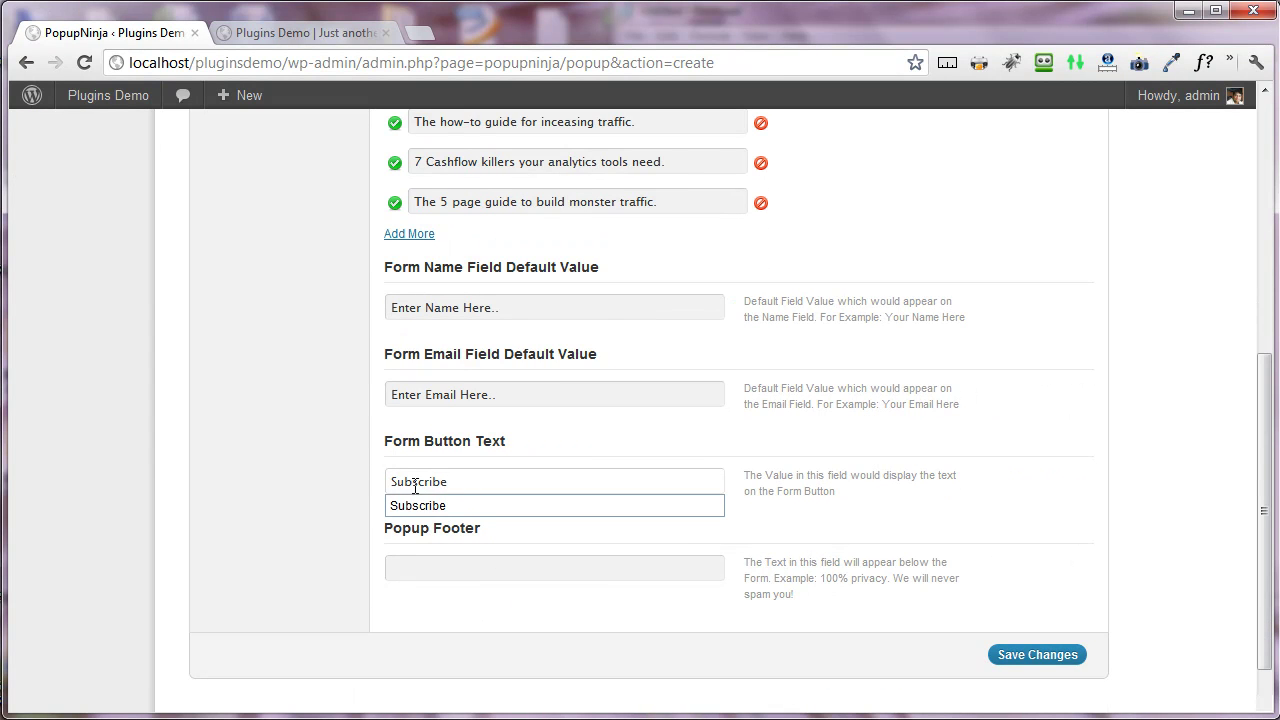
{"action": "left_click_drag", "start_coordinate": [469, 481], "coordinate": [326, 481]}
{"action": "left_click", "coordinate": [297, 469]}
{"action": "scroll", "coordinate": [299, 457], "scroll_direction": "up", "scroll_amount": 4}
{"action": "scroll", "coordinate": [301, 445], "scroll_direction": "up", "scroll_amount": 1}
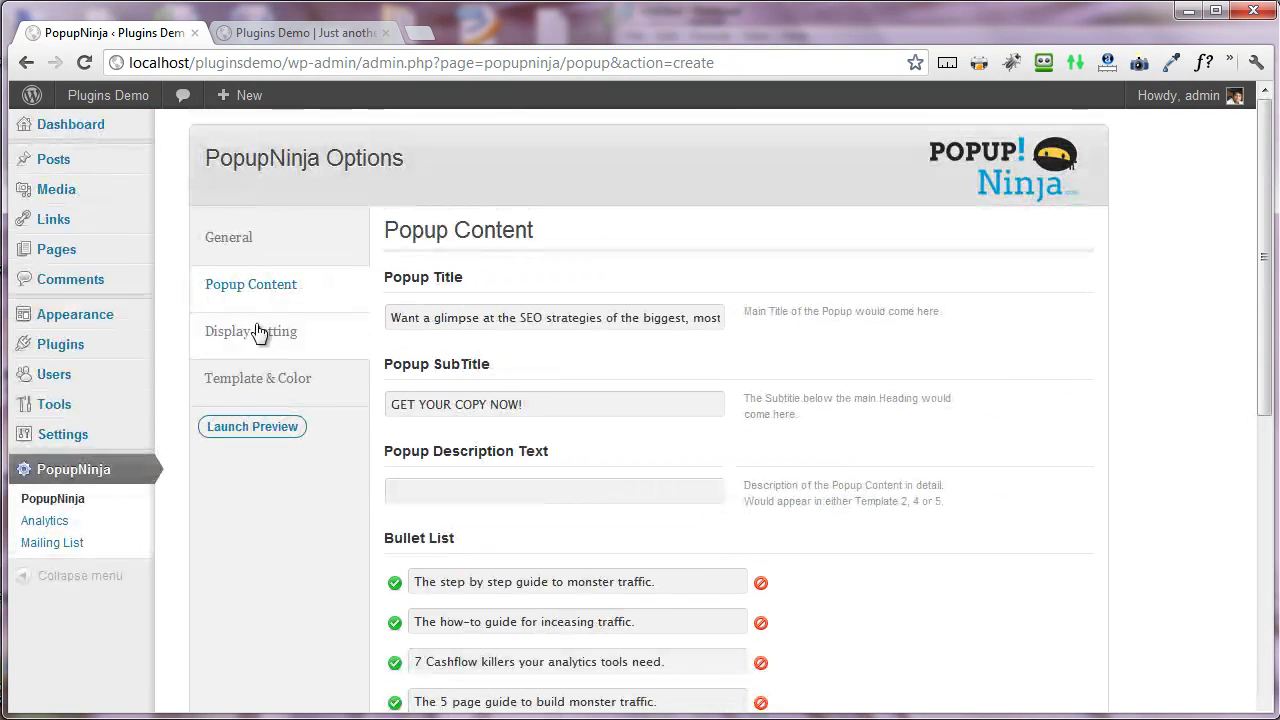
Review the popup's display settings for the appearance delay, how often it shows and on which pages
{"action": "left_click", "coordinate": [257, 329]}
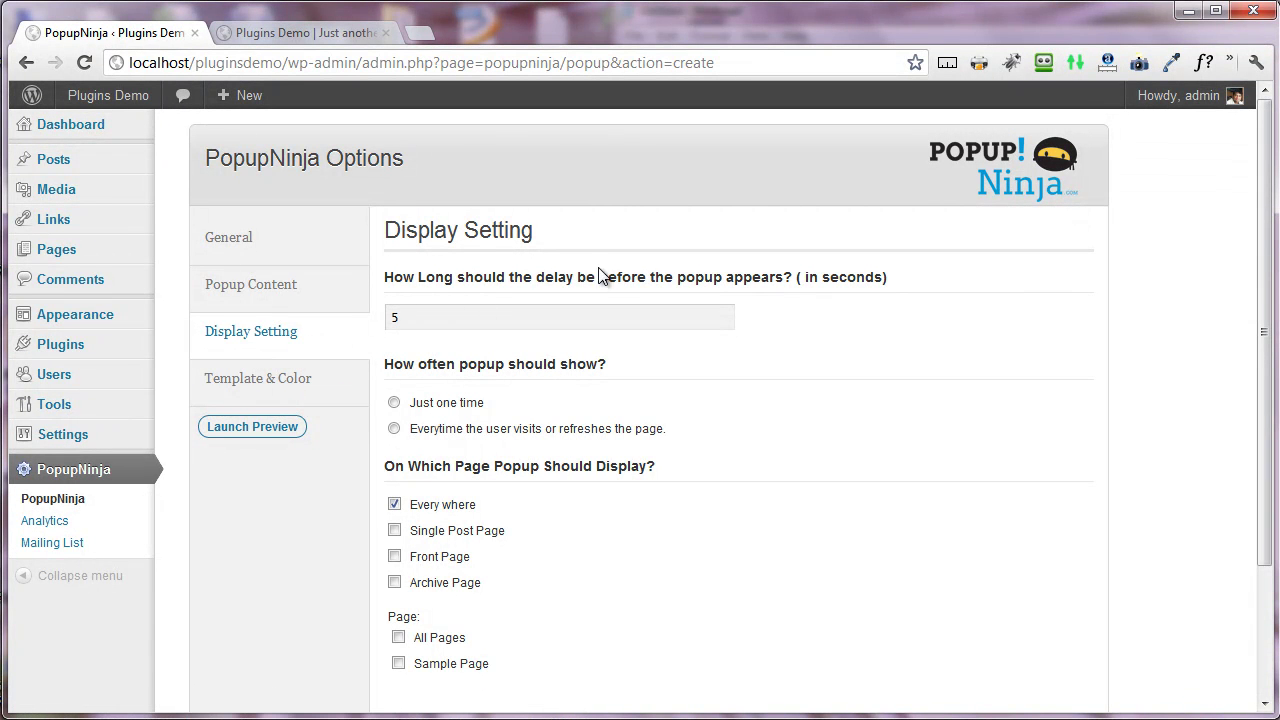
{"action": "left_click", "coordinate": [554, 323]}
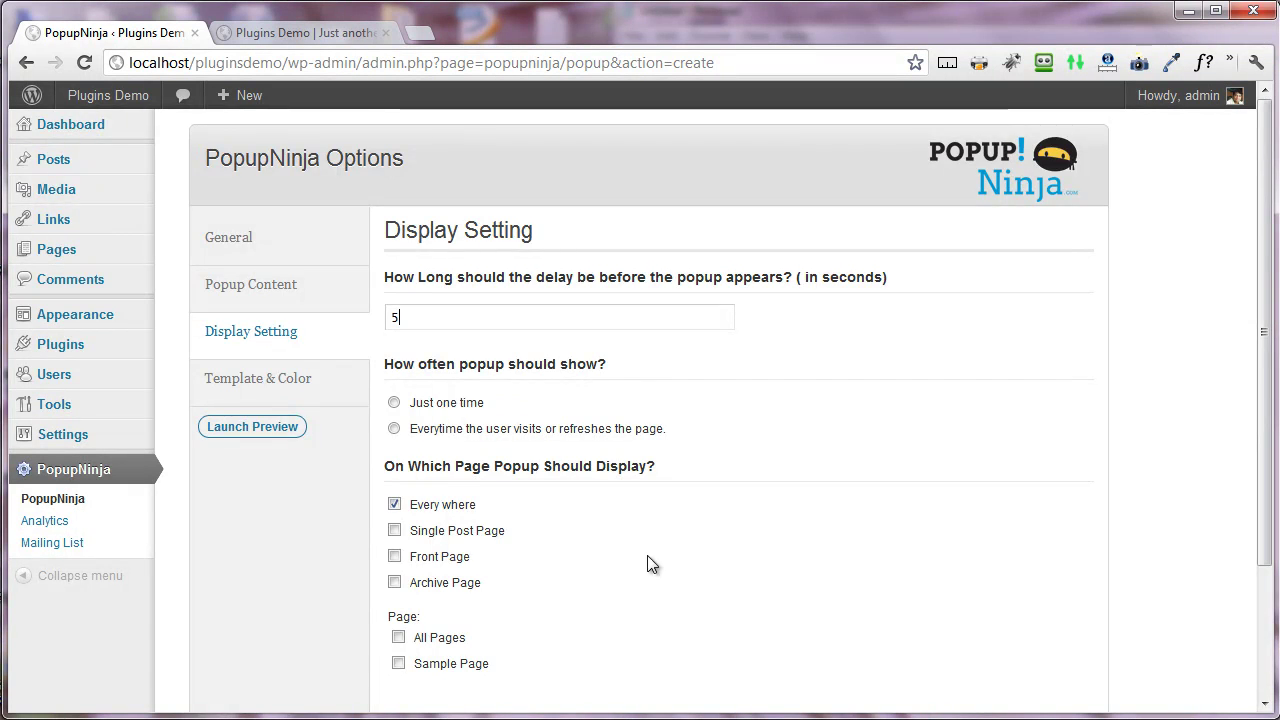
{"action": "scroll", "coordinate": [640, 540], "scroll_direction": "down", "scroll_amount": 3}
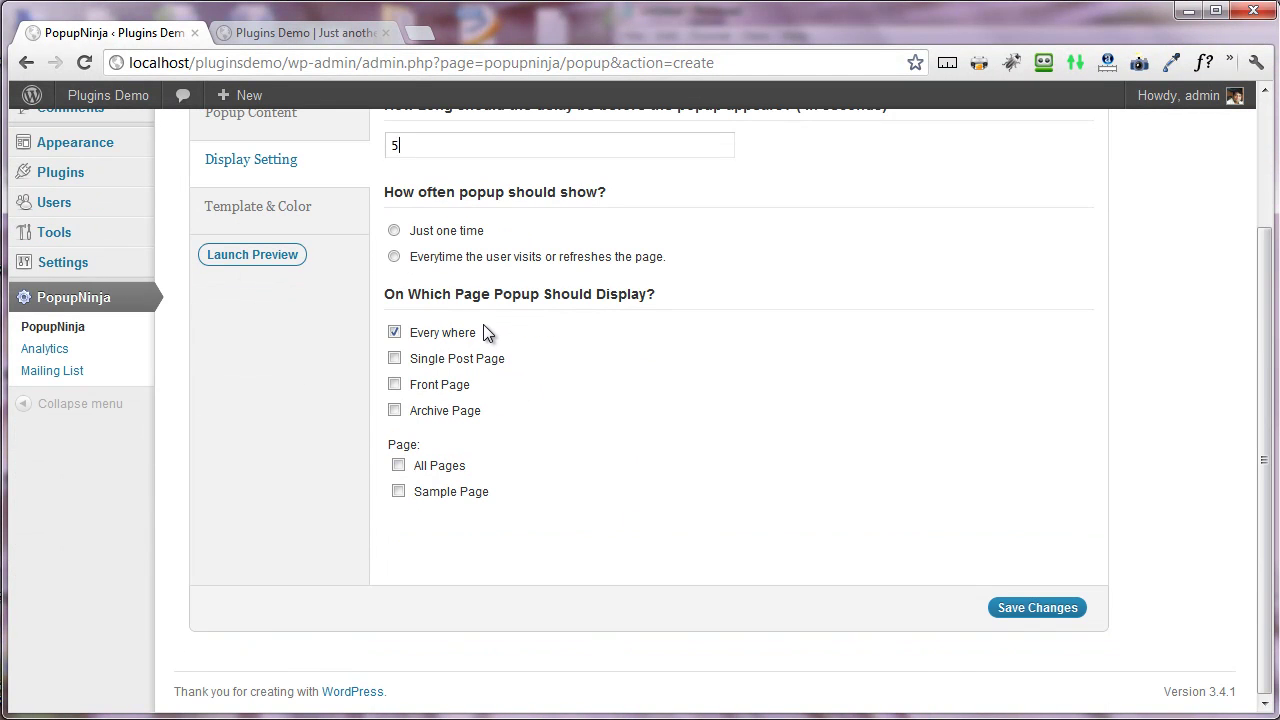
{"action": "scroll", "coordinate": [483, 324], "scroll_direction": "up", "scroll_amount": 2}
{"action": "left_click", "coordinate": [394, 459]}
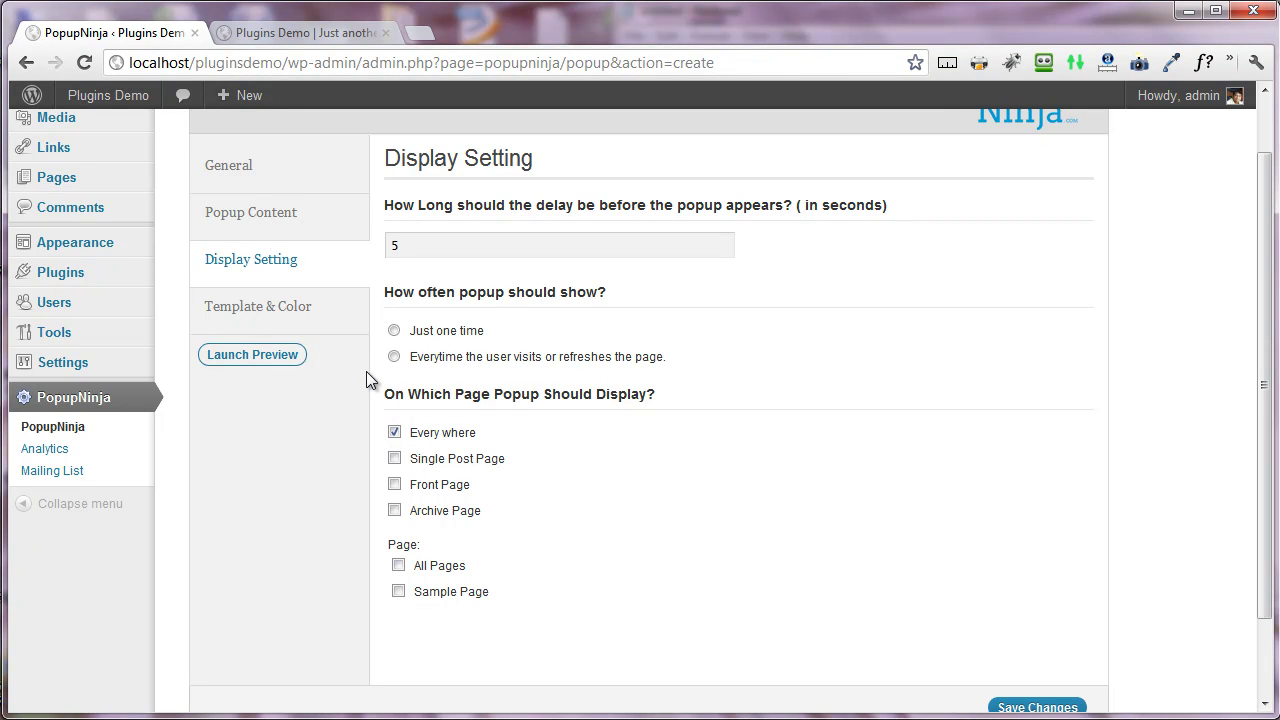
Examine the popup's template, color and image settings together with the sample template preview
{"action": "left_click", "coordinate": [314, 318]}
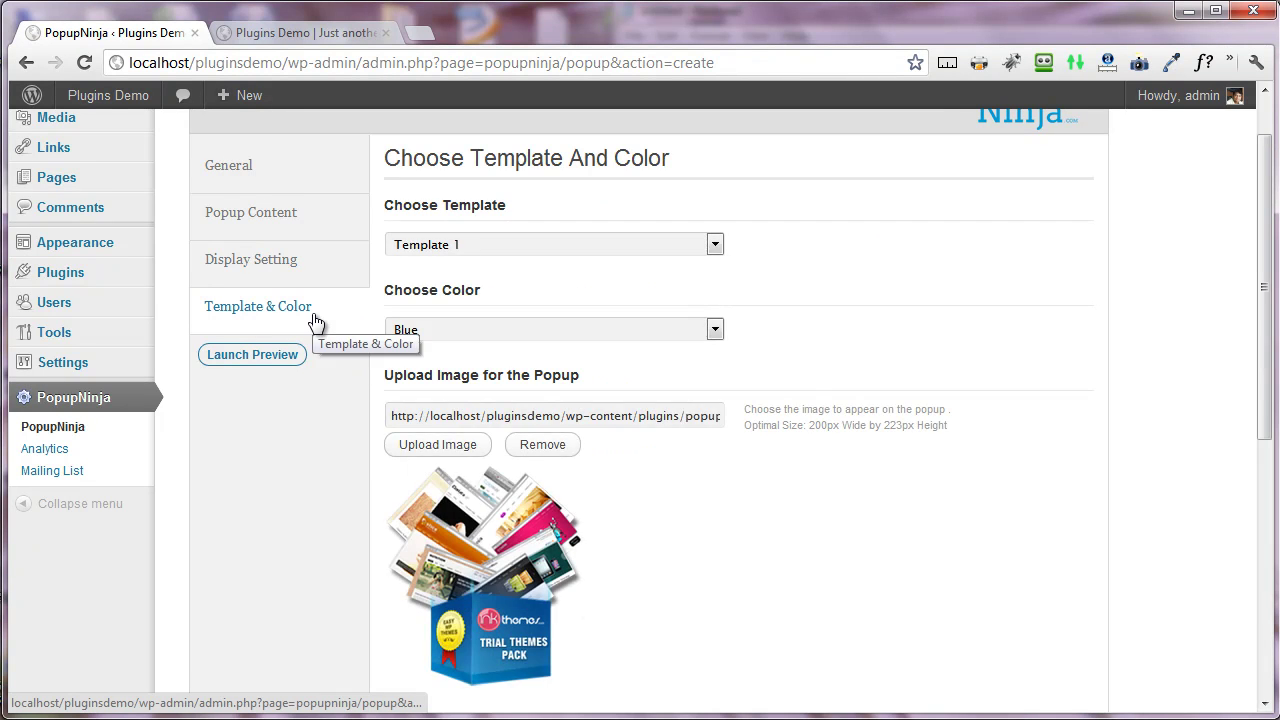
{"action": "scroll", "coordinate": [579, 382], "scroll_direction": "down", "scroll_amount": 2}
{"action": "scroll", "coordinate": [560, 360], "scroll_direction": "up", "scroll_amount": 2}
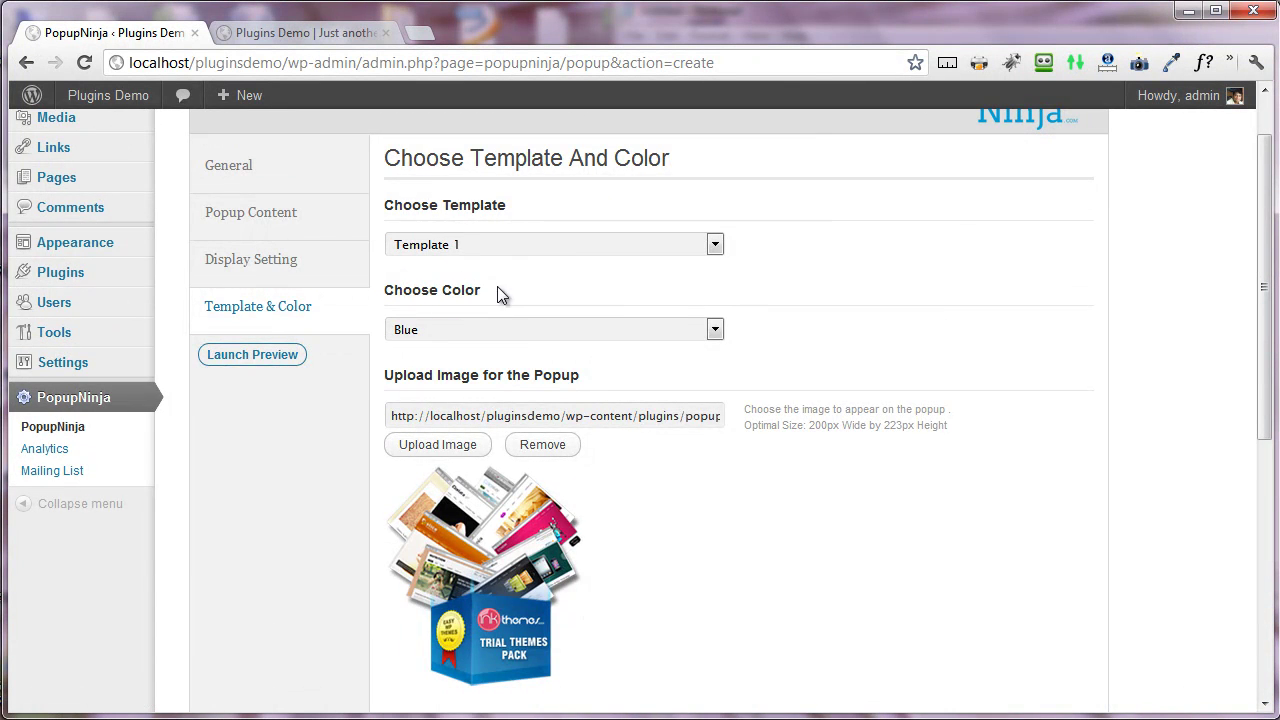
{"action": "scroll", "coordinate": [497, 286], "scroll_direction": "down", "scroll_amount": 3}
{"action": "scroll", "coordinate": [600, 320], "scroll_direction": "up", "scroll_amount": 3}
{"action": "scroll", "coordinate": [457, 257], "scroll_direction": "down", "scroll_amount": 5}
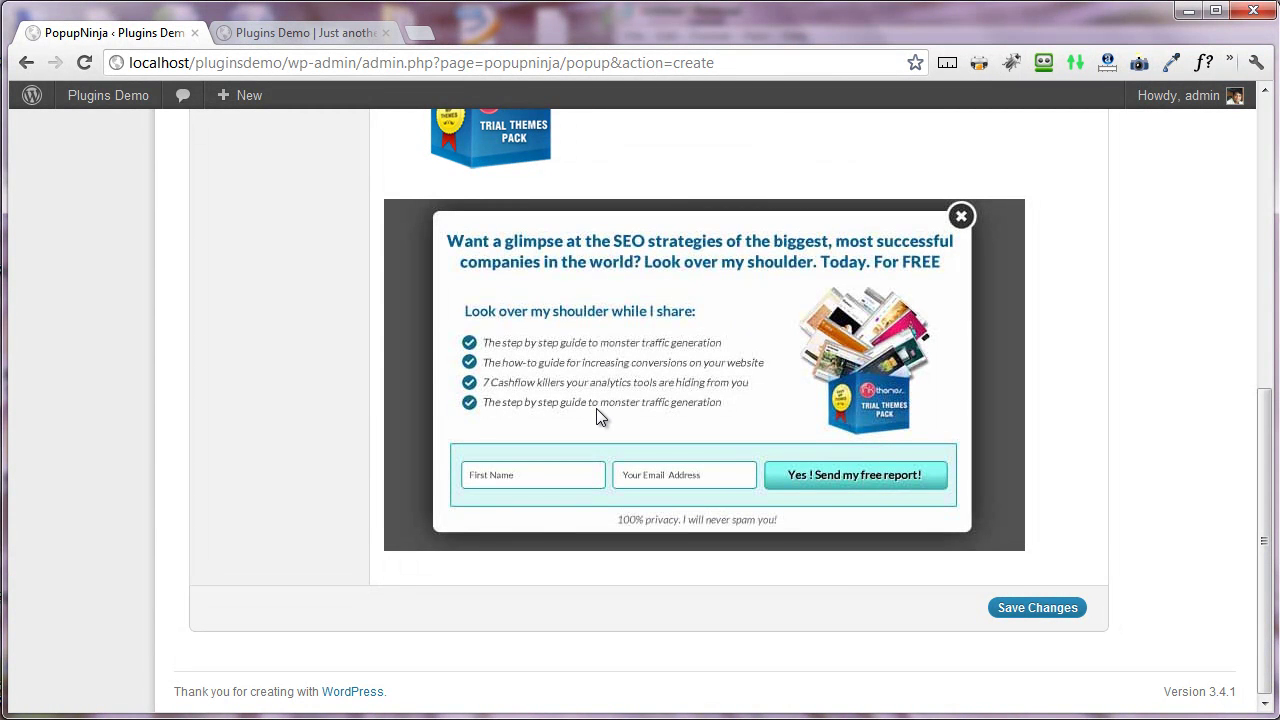
{"action": "scroll", "coordinate": [580, 405], "scroll_direction": "up", "scroll_amount": 5}
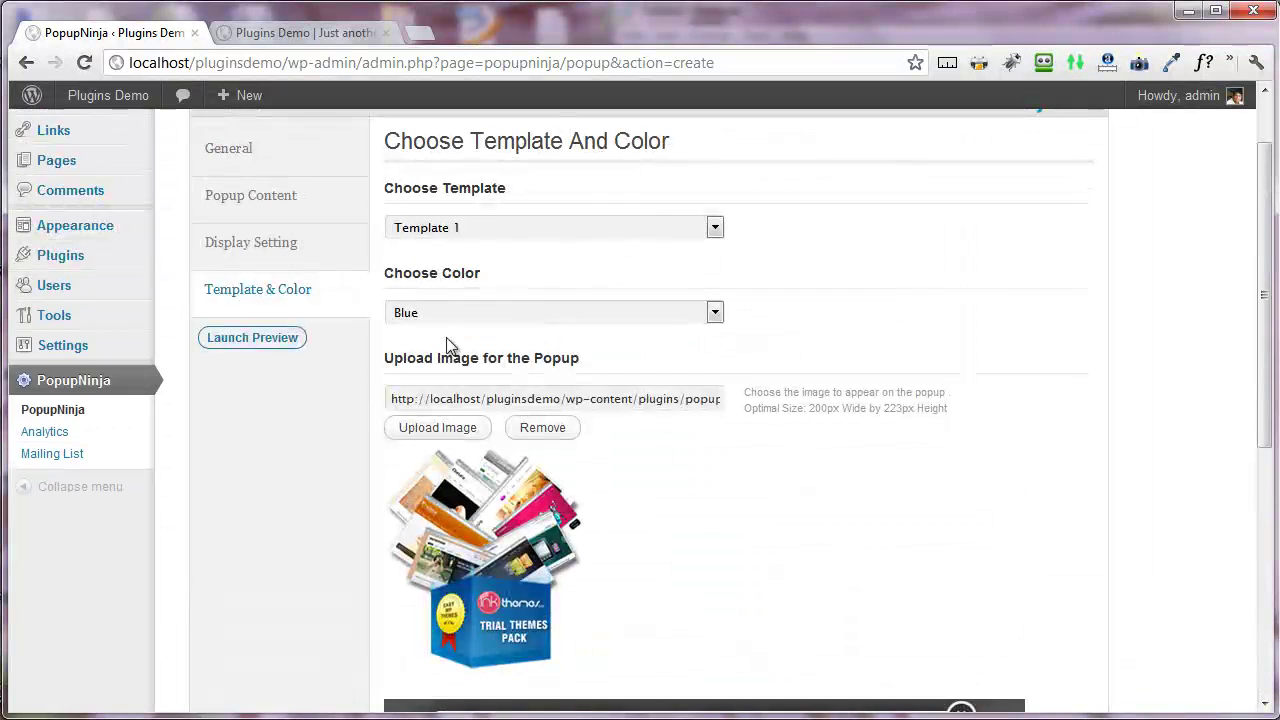
Switch the popup's color scheme to green, check the sample preview and save the popup
{"action": "left_click", "coordinate": [436, 313]}
{"action": "left_click", "coordinate": [440, 348]}
{"action": "scroll", "coordinate": [440, 350], "scroll_direction": "down", "scroll_amount": 4}
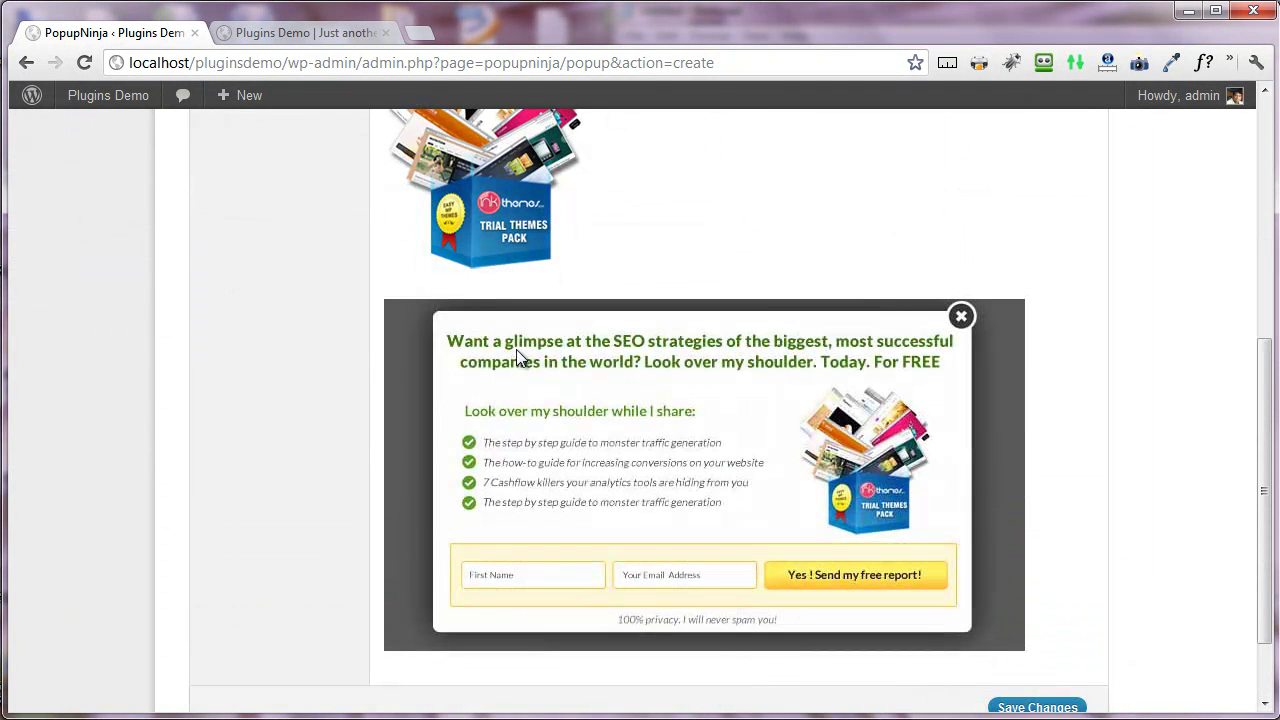
{"action": "scroll", "coordinate": [808, 380], "scroll_direction": "up", "scroll_amount": 1}
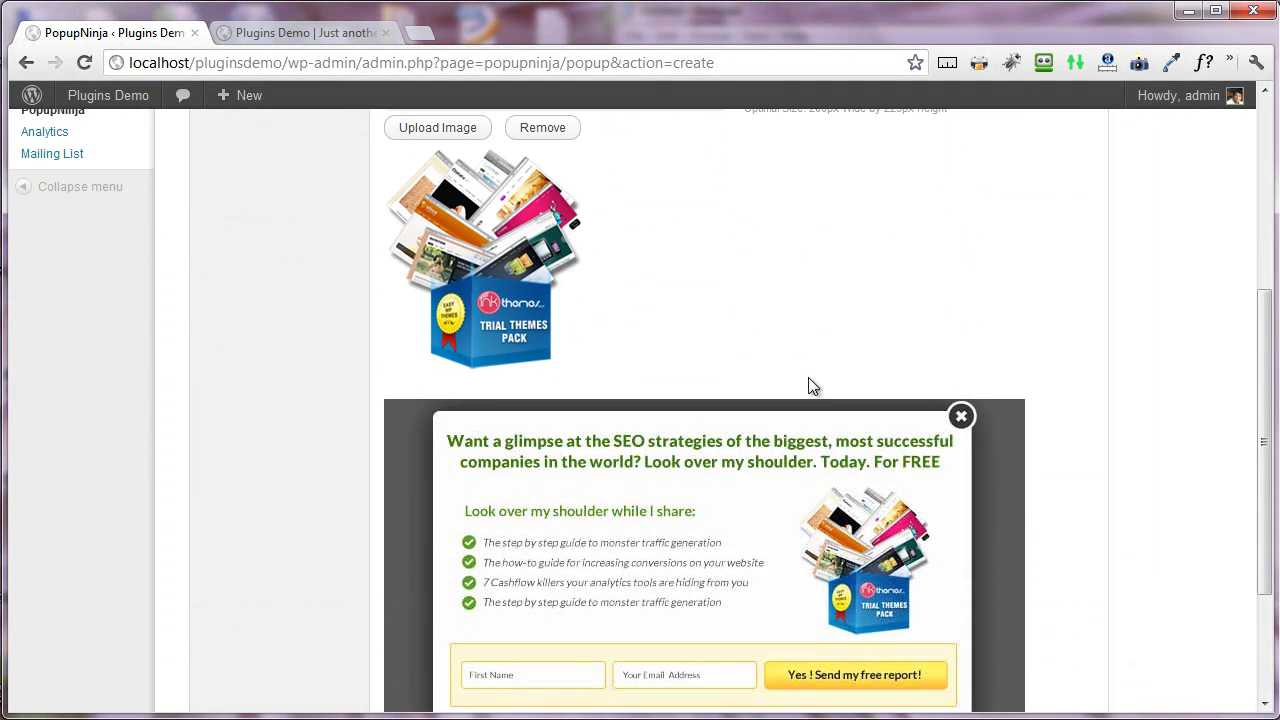
{"action": "scroll", "coordinate": [1006, 527], "scroll_direction": "down", "scroll_amount": 2}
{"action": "left_click", "coordinate": [1050, 608]}
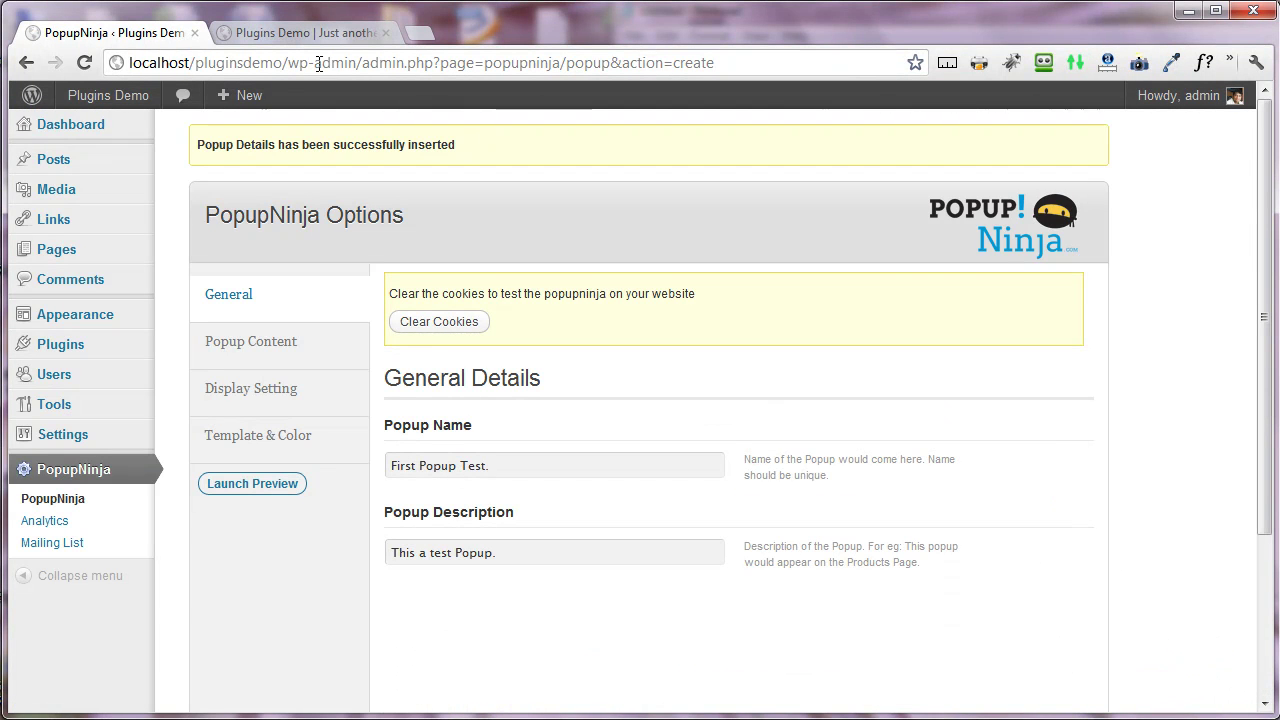
Open the Plugins Demo site in a new tab and view the home page to check the popup
{"action": "mouse_move", "coordinate": [100, 95]}
{"action": "middle_click", "coordinate": [100, 133]}
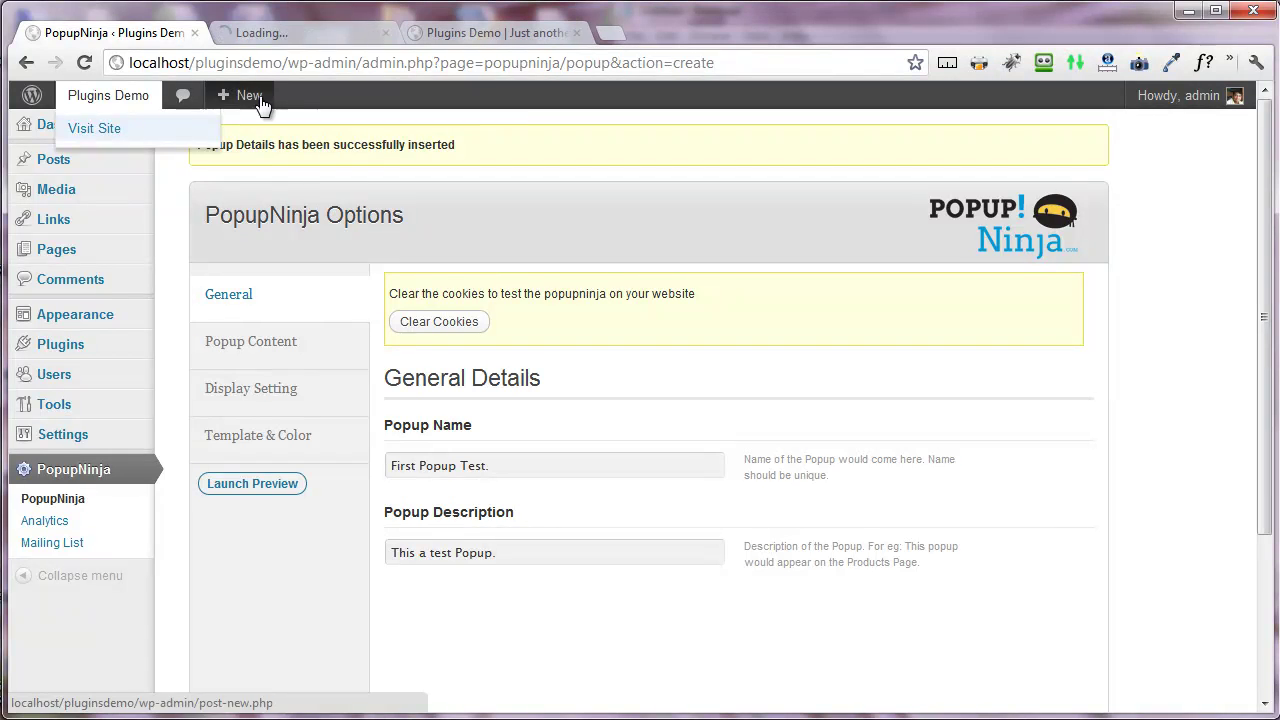
{"action": "left_click", "coordinate": [264, 32]}
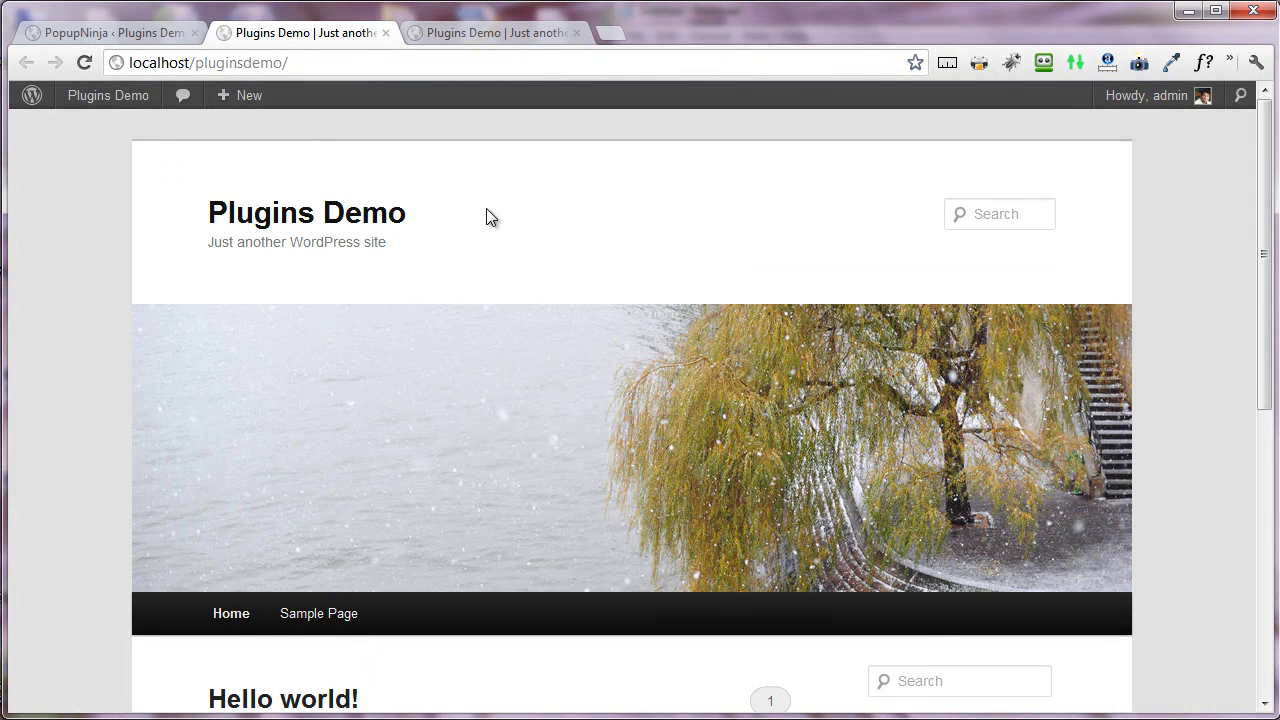
{"action": "scroll", "coordinate": [486, 217], "scroll_direction": "down", "scroll_amount": 5}
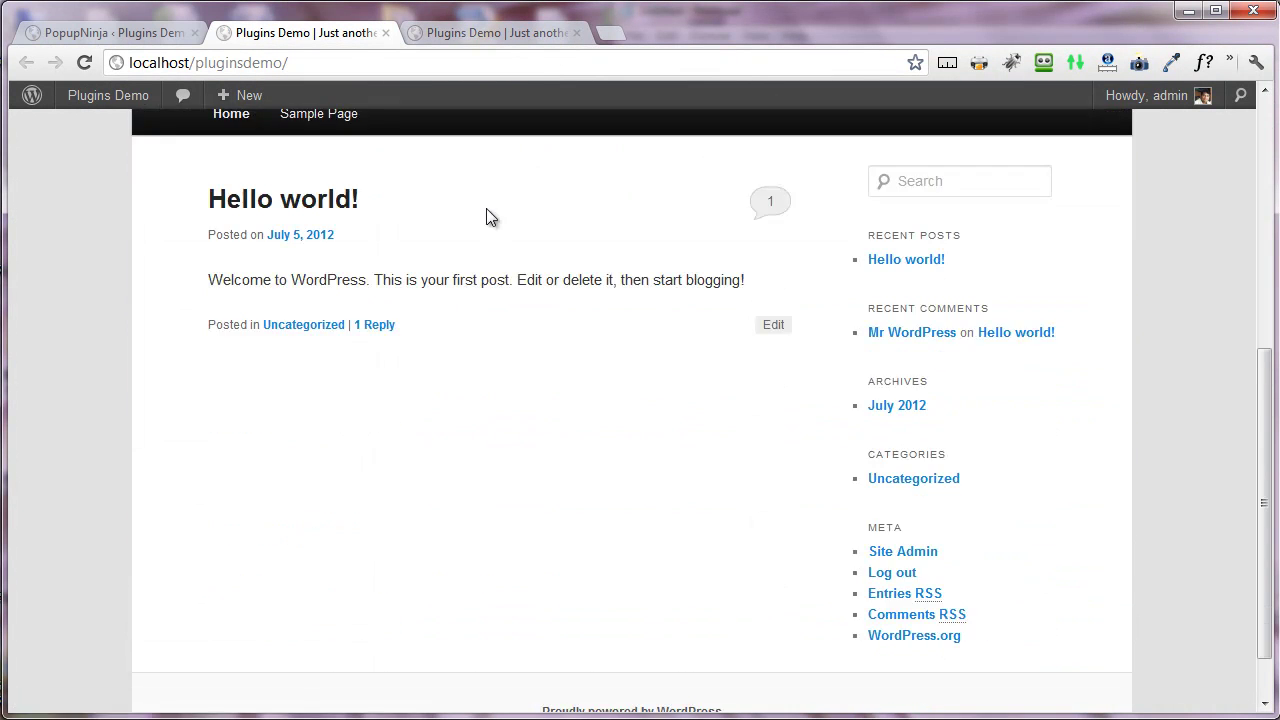
{"action": "scroll", "coordinate": [486, 217], "scroll_direction": "down", "scroll_amount": 2}
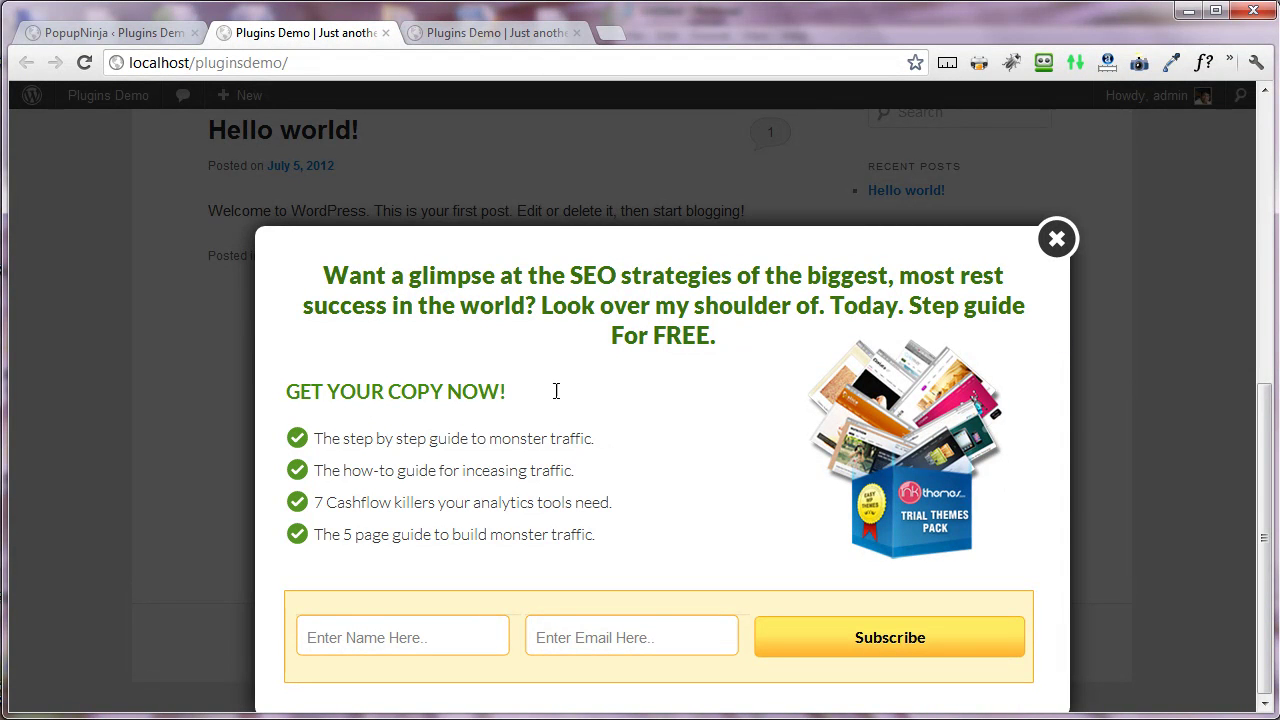
Fill in the subscriber's name and e-mail in the popup form and submit the subscription
{"action": "left_click", "coordinate": [413, 628]}
{"action": "type", "text": "Neea"}
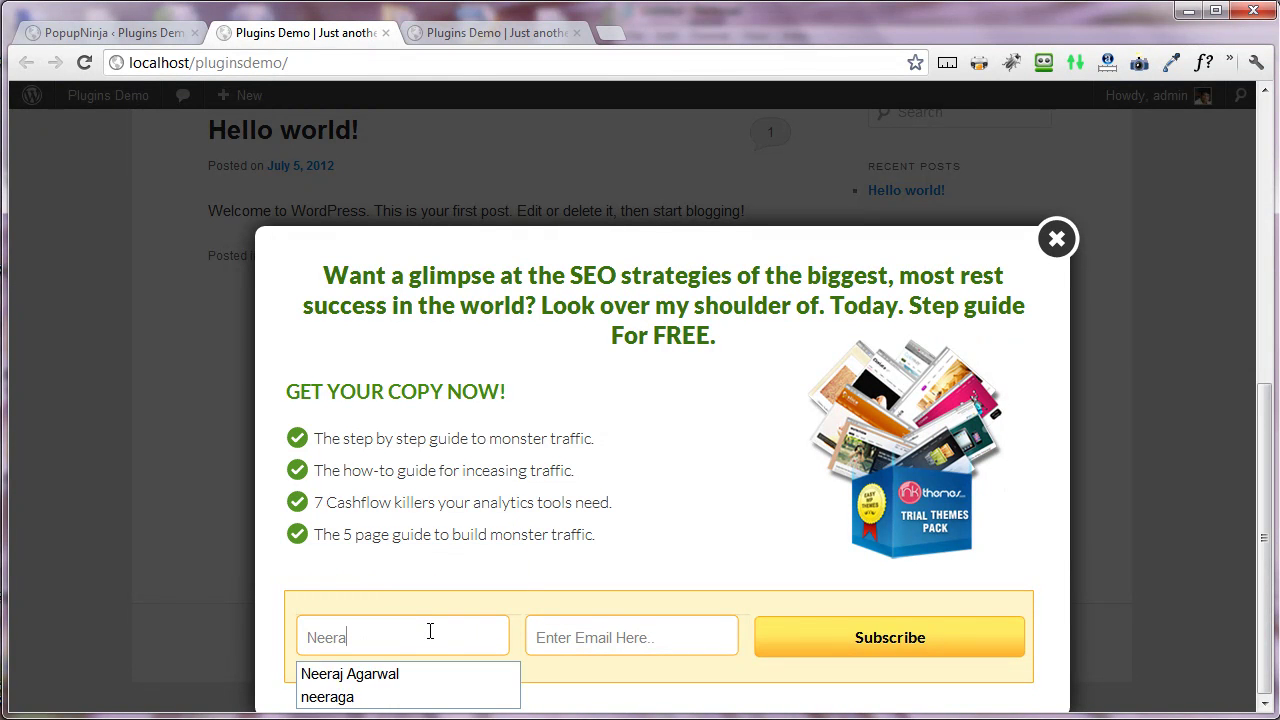
{"action": "type", "text": "j"}
{"action": "key", "text": "Tab"}
{"action": "type", "text": "nee"}
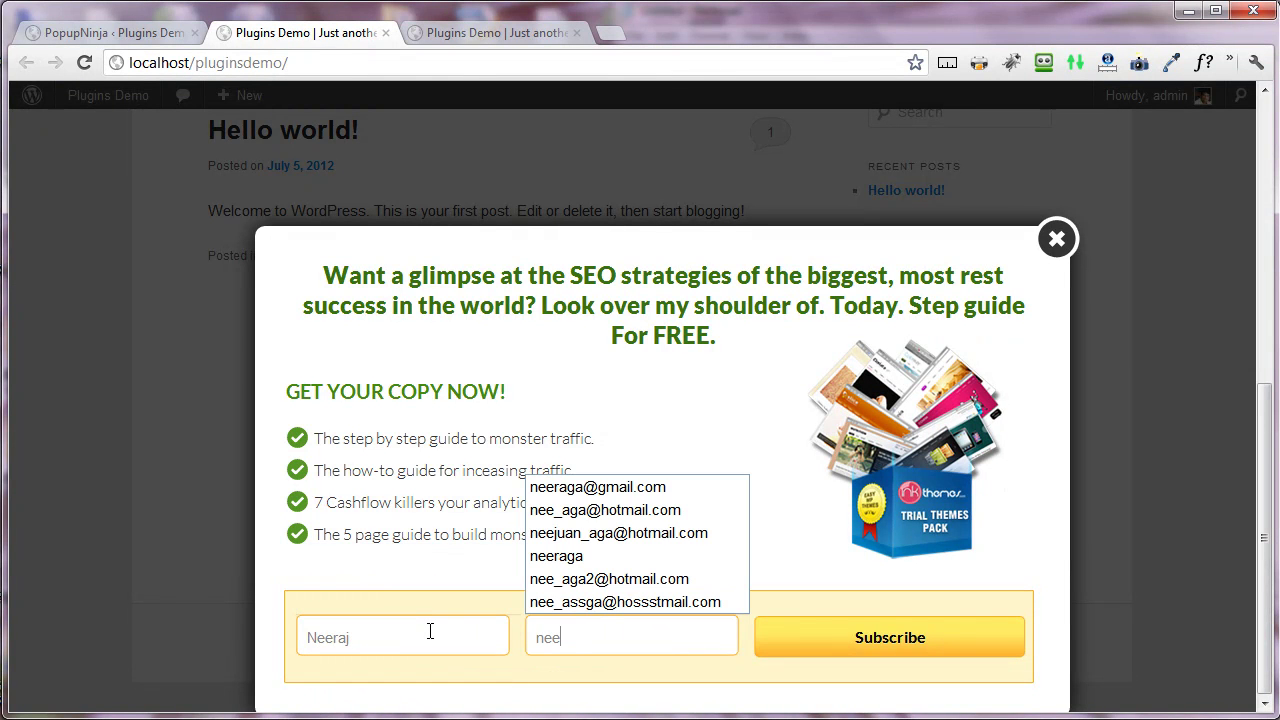
{"action": "left_click", "coordinate": [554, 510]}
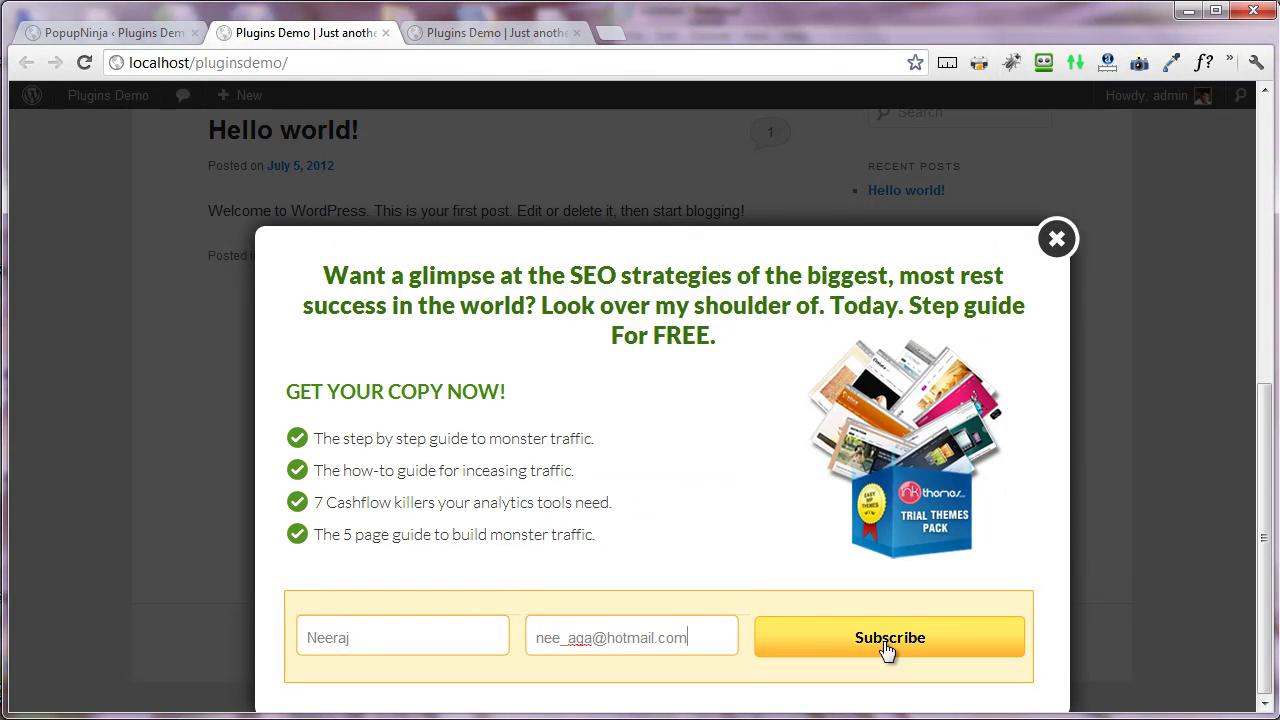
{"action": "left_click", "coordinate": [915, 635]}
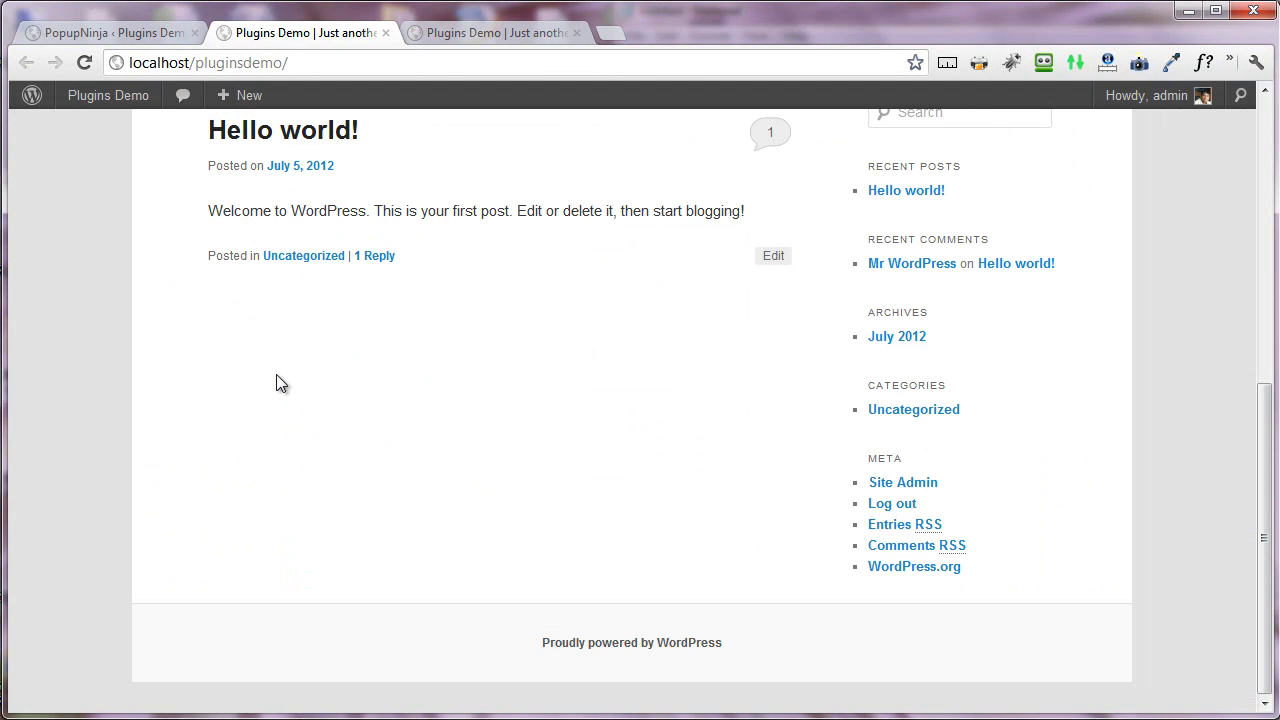
Return to the admin area, open PopupNinja's mailing list settings and look through the AWeber, iContact, Constant Contact and GetResponse options
{"action": "scroll", "coordinate": [342, 354], "scroll_direction": "up", "scroll_amount": 2}
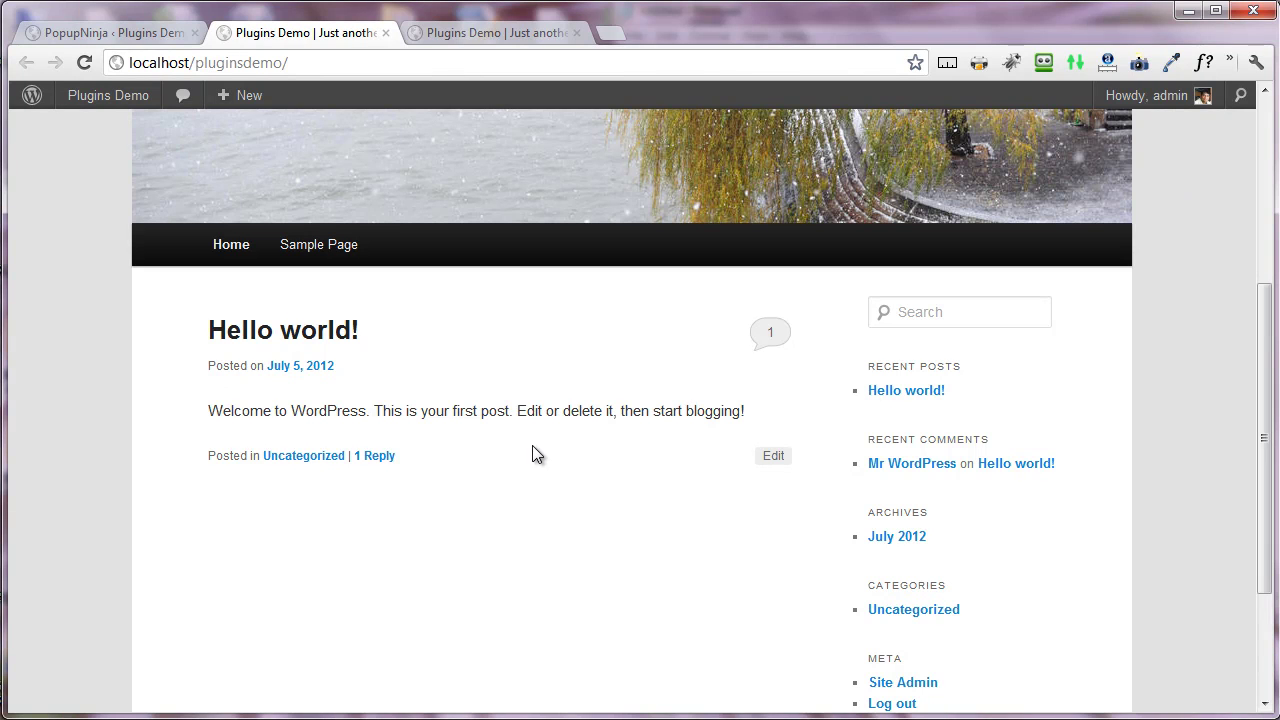
{"action": "left_click", "coordinate": [142, 30]}
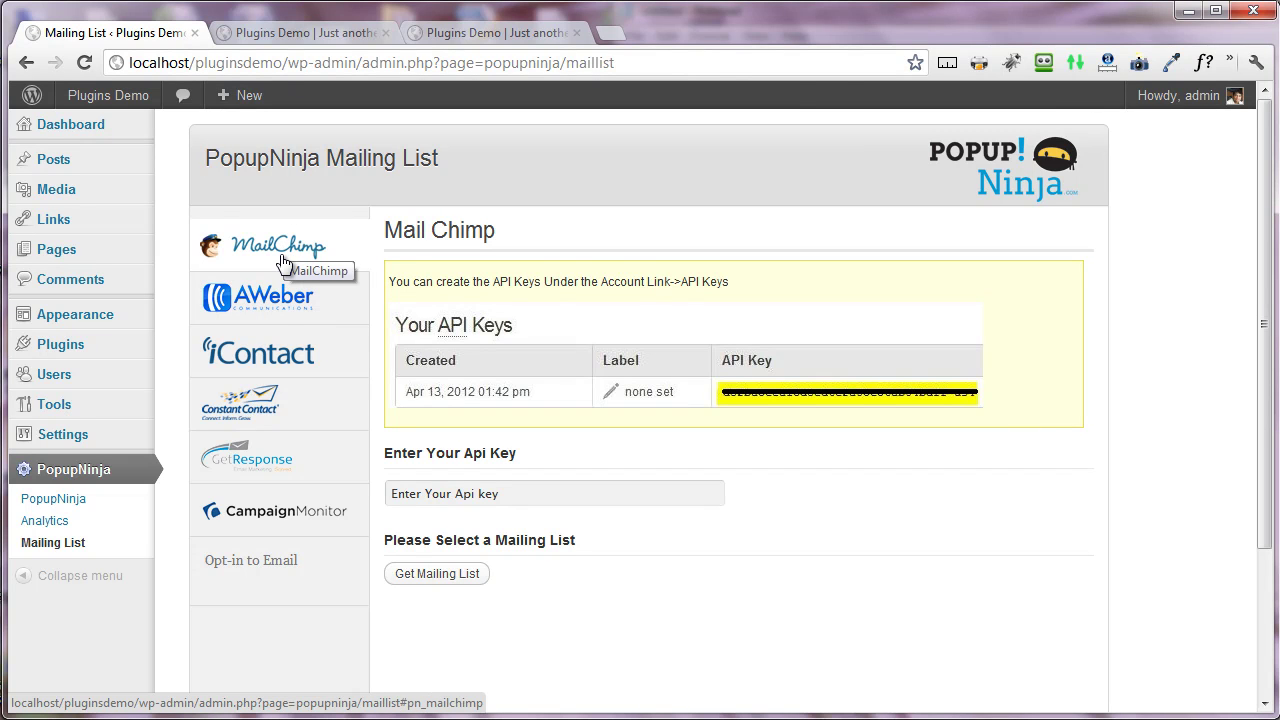
{"action": "left_click", "coordinate": [282, 298]}
{"action": "left_click", "coordinate": [291, 357]}
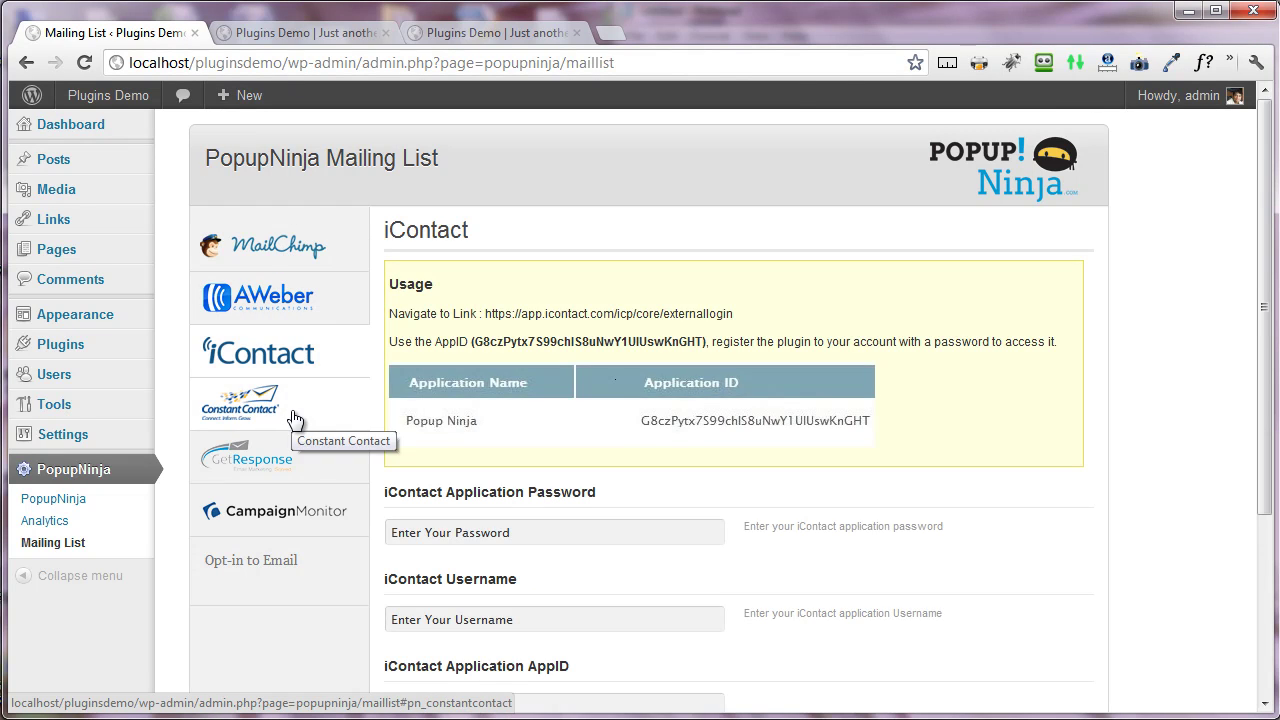
{"action": "left_click", "coordinate": [296, 415]}
{"action": "left_click", "coordinate": [296, 457]}
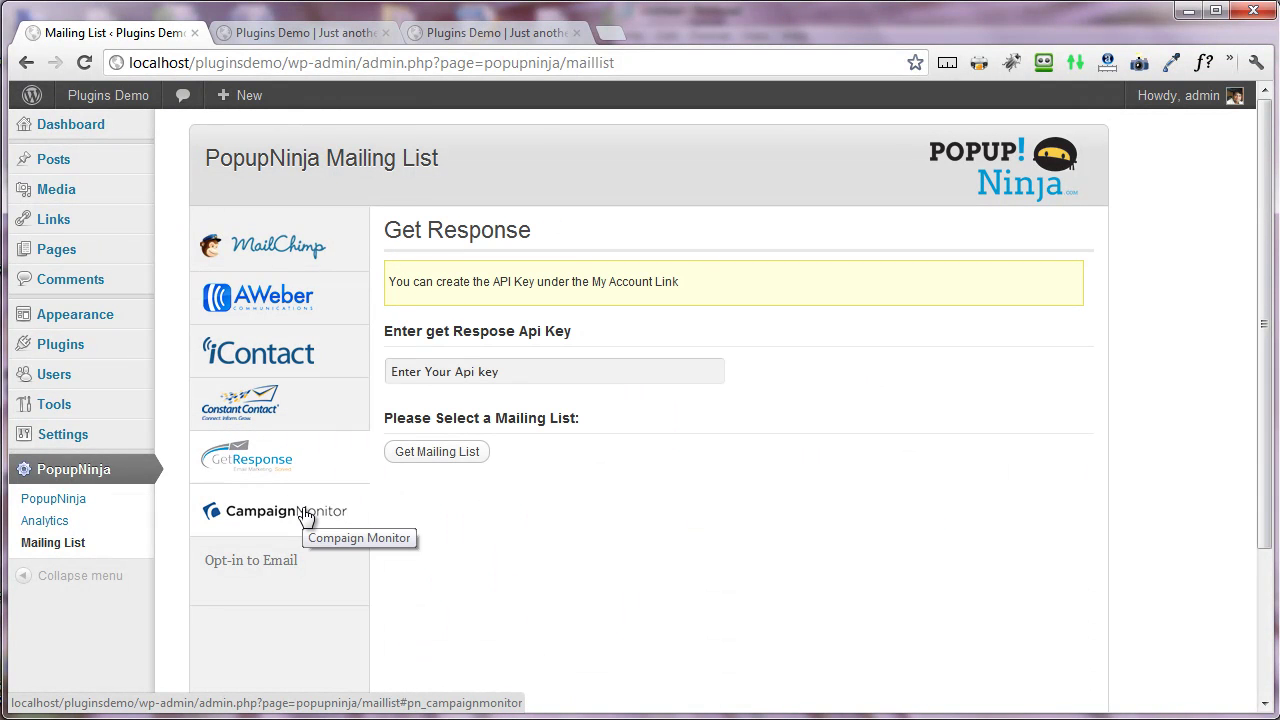
Examine the MailChimp API key settings, the AWeber connection option and the redirect URL setting
{"action": "left_click", "coordinate": [290, 252]}
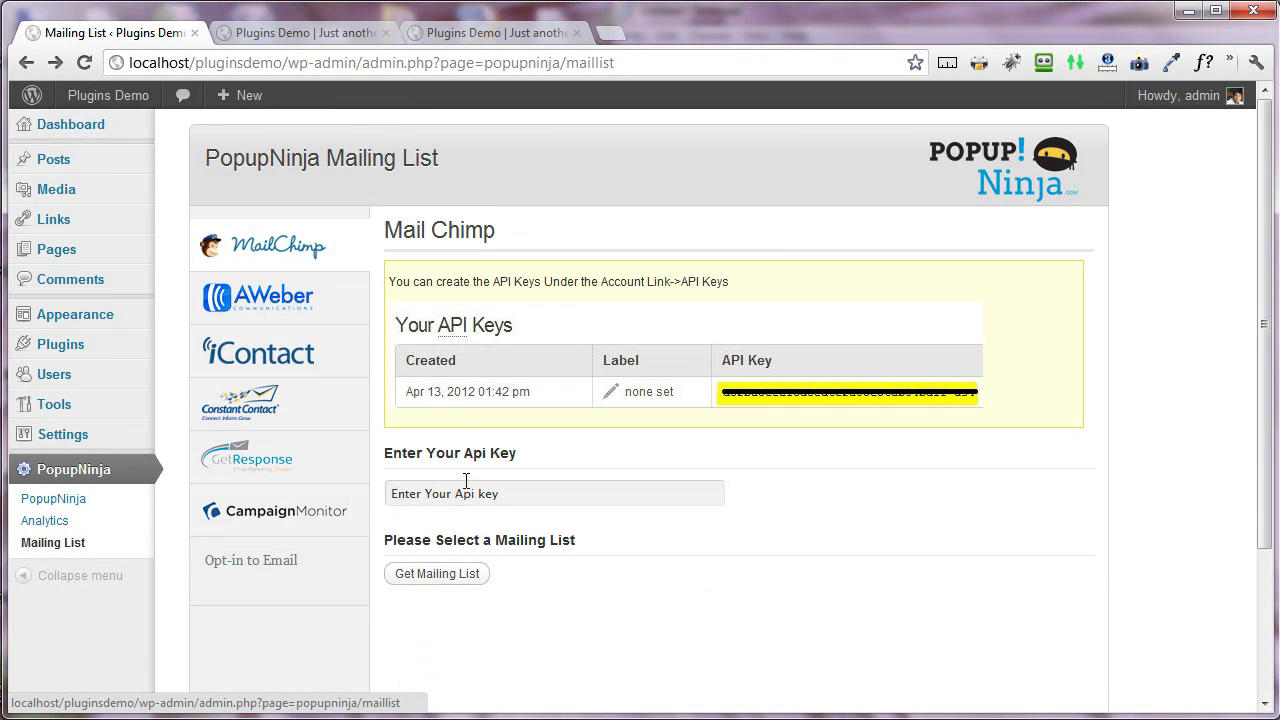
{"action": "left_click", "coordinate": [258, 298]}
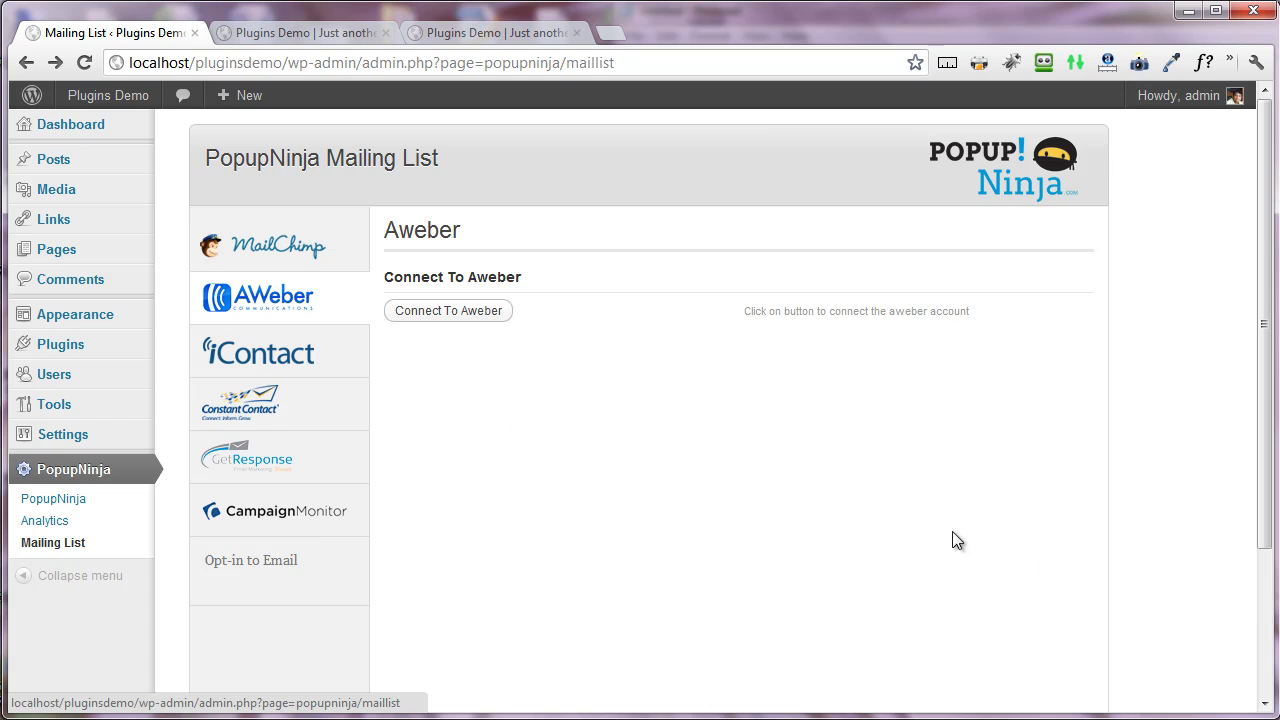
{"action": "scroll", "coordinate": [990, 650], "scroll_direction": "down", "scroll_amount": 2}
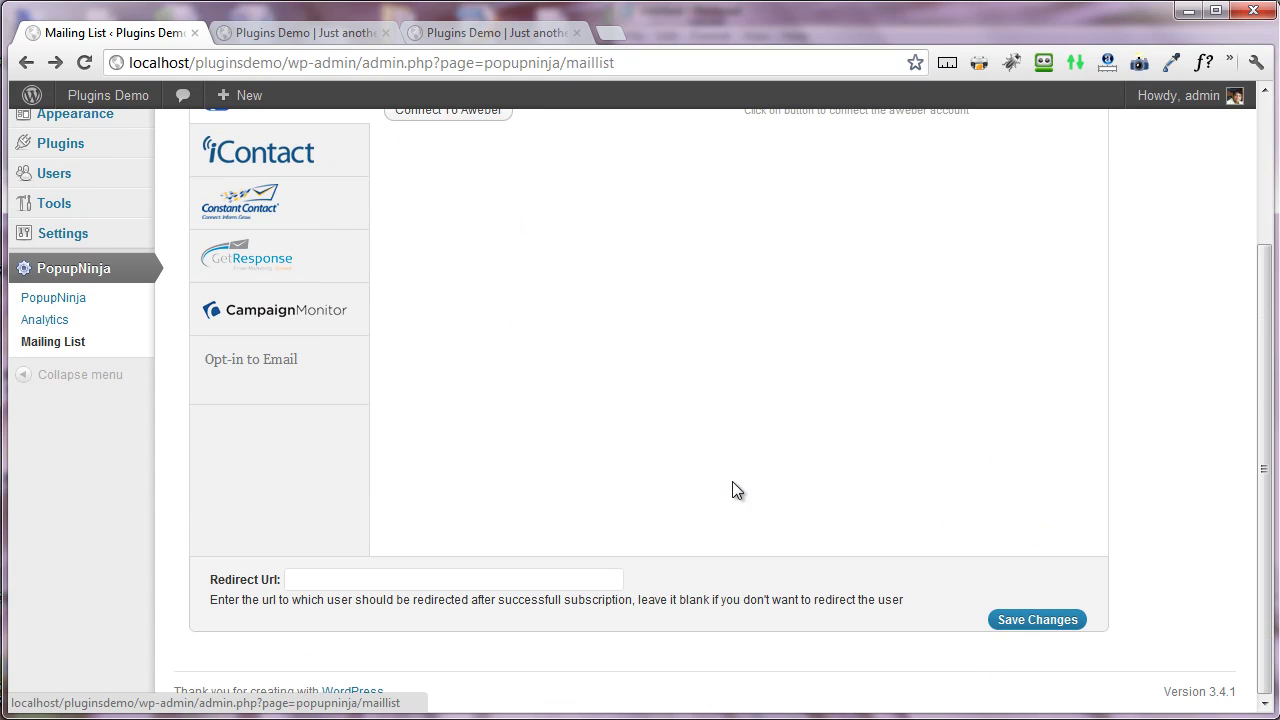
{"action": "scroll", "coordinate": [737, 490], "scroll_direction": "up", "scroll_amount": 1}
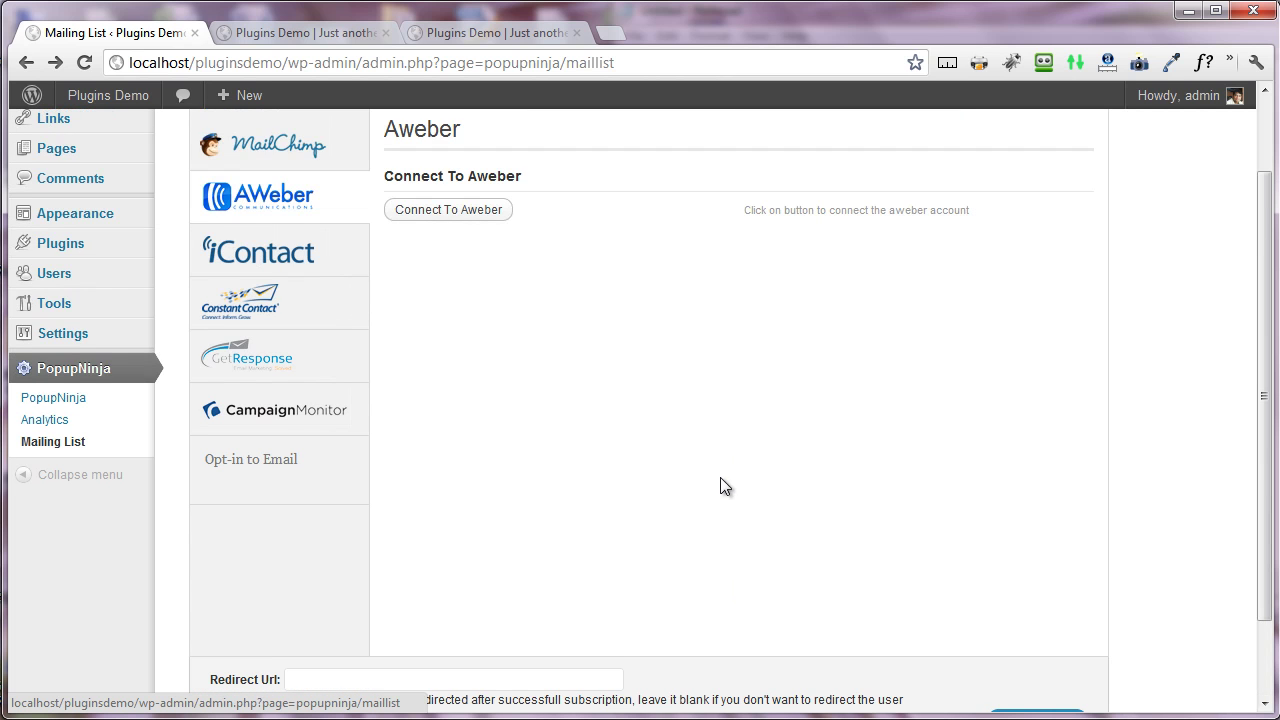